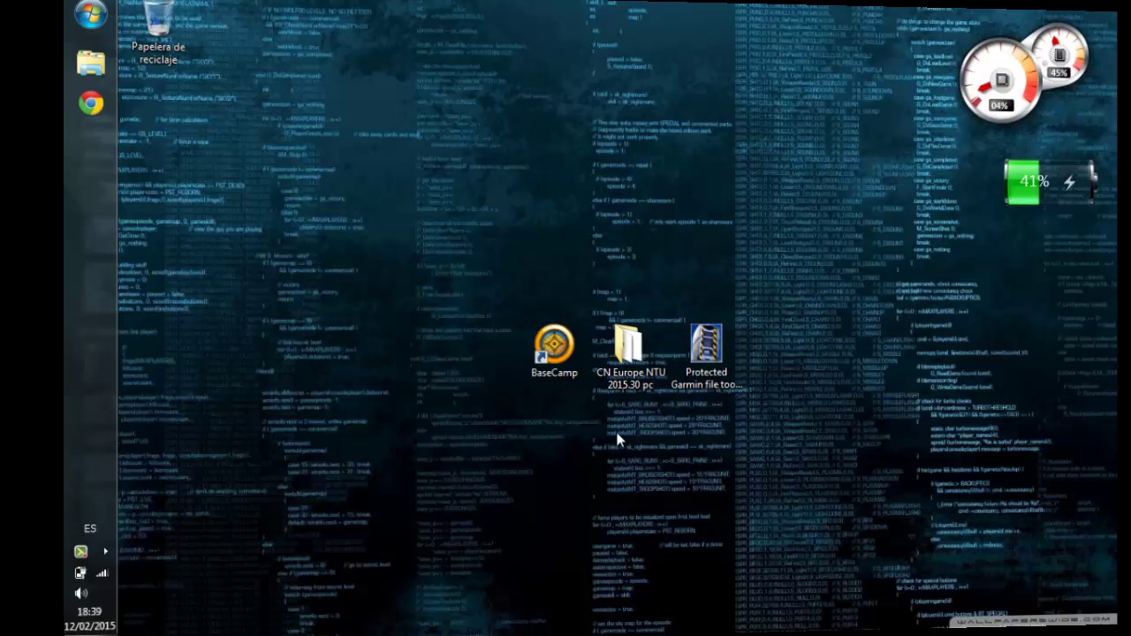
Launch Garmin BaseCamp from its desktop shortcut to reach the Bienvenido/a a BaseCamp window.
left_click(565, 357)
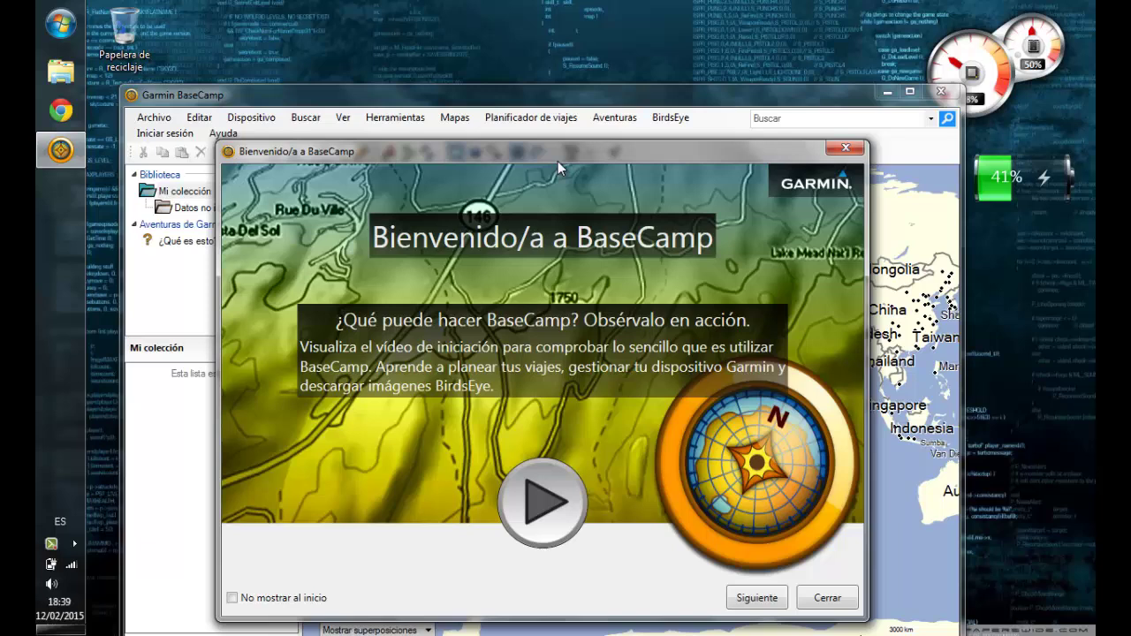
Turn off the welcome screen at startup, dismiss it, and maximize the BaseCamp window.
left_click(232, 598)
left_click(824, 601)
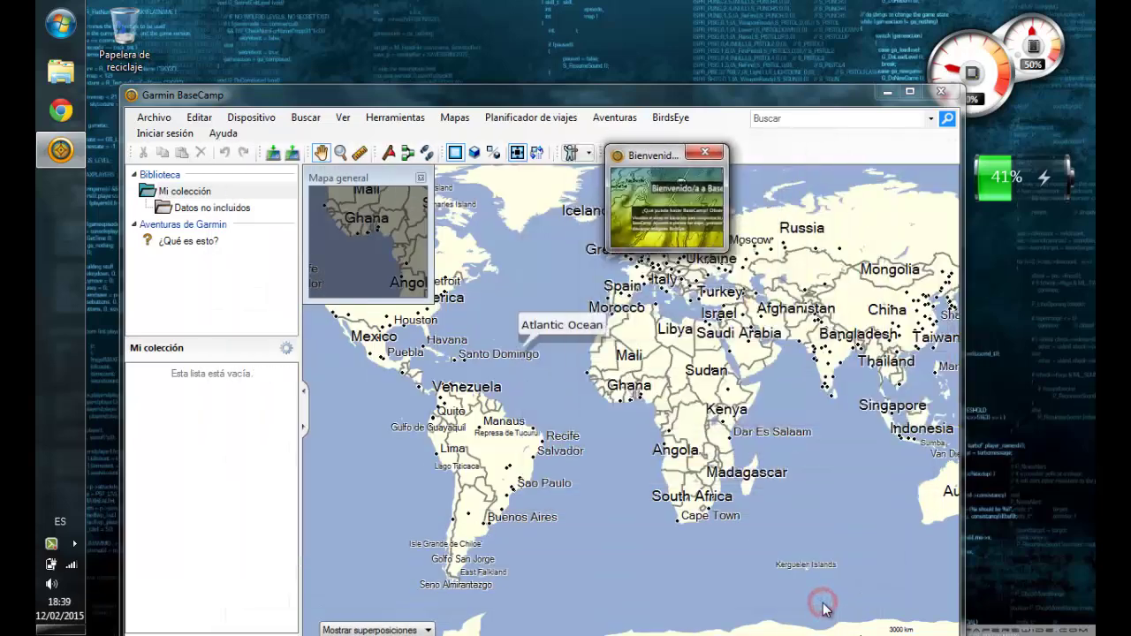
double_click(756, 95)
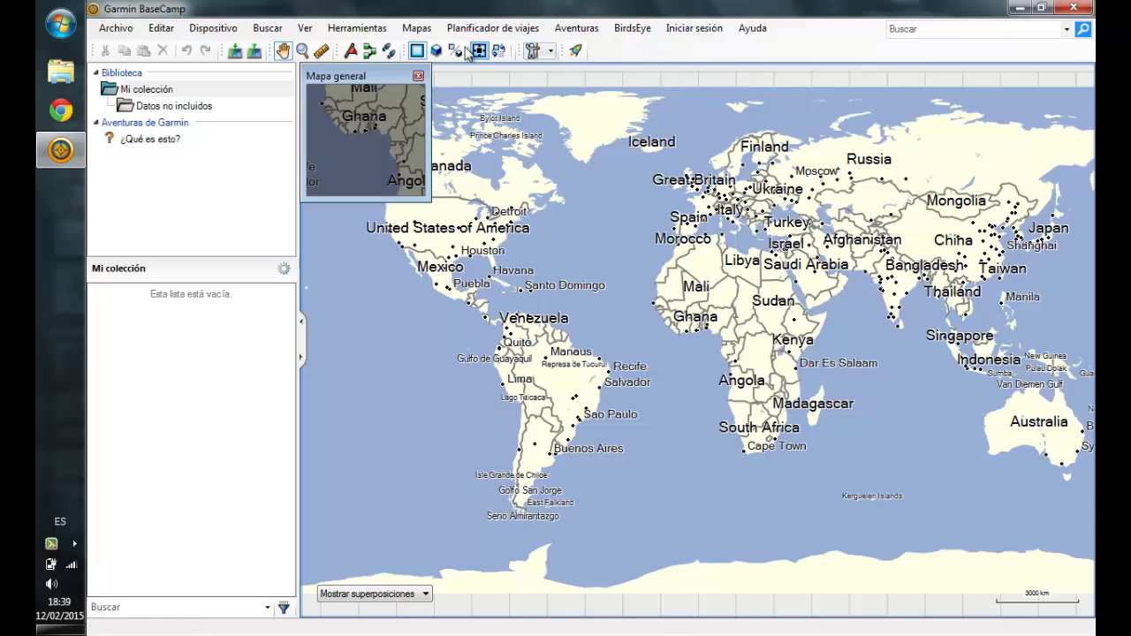
Confirm Gestionar productos de mapas lists only Mapa global 2.00, then quit BaseCamp.
left_click(430, 31)
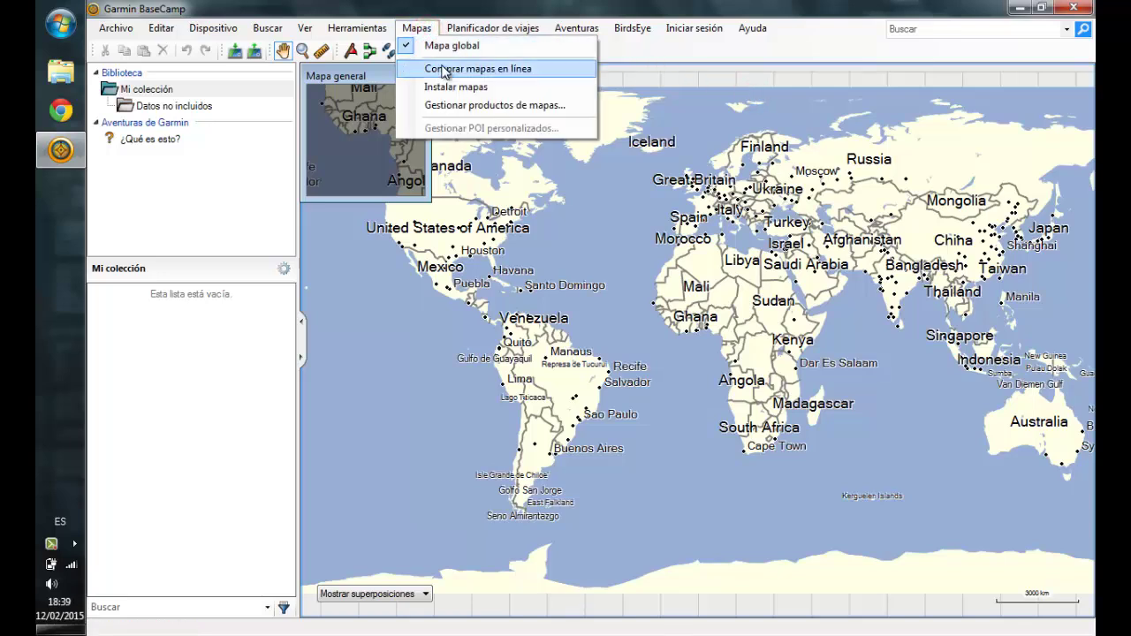
left_click(455, 106)
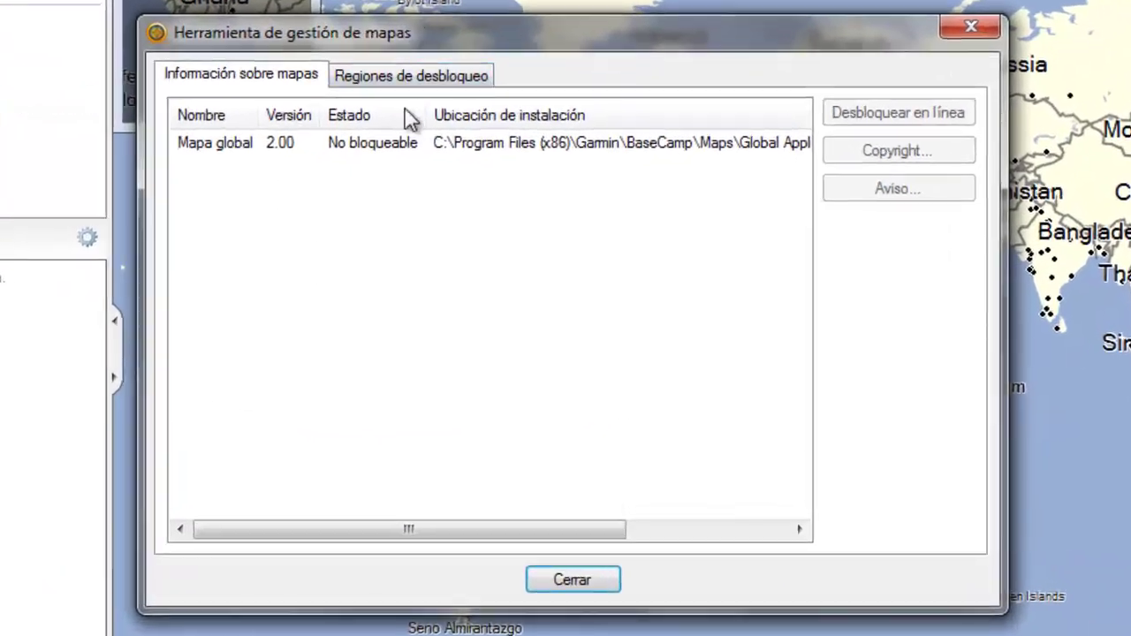
left_click(404, 144)
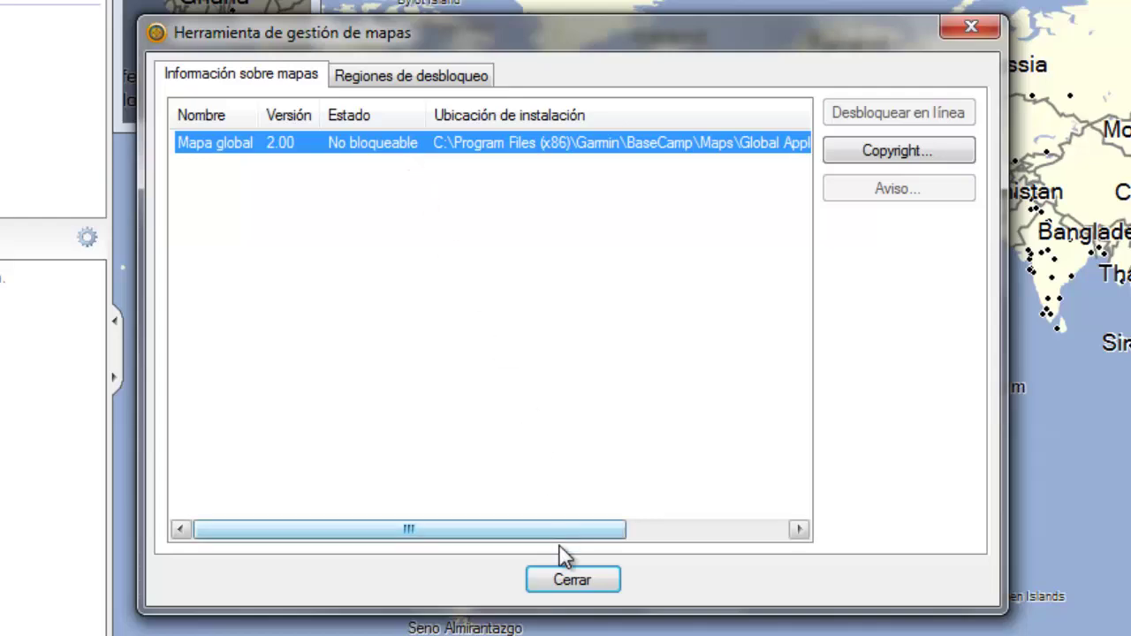
left_click(562, 577)
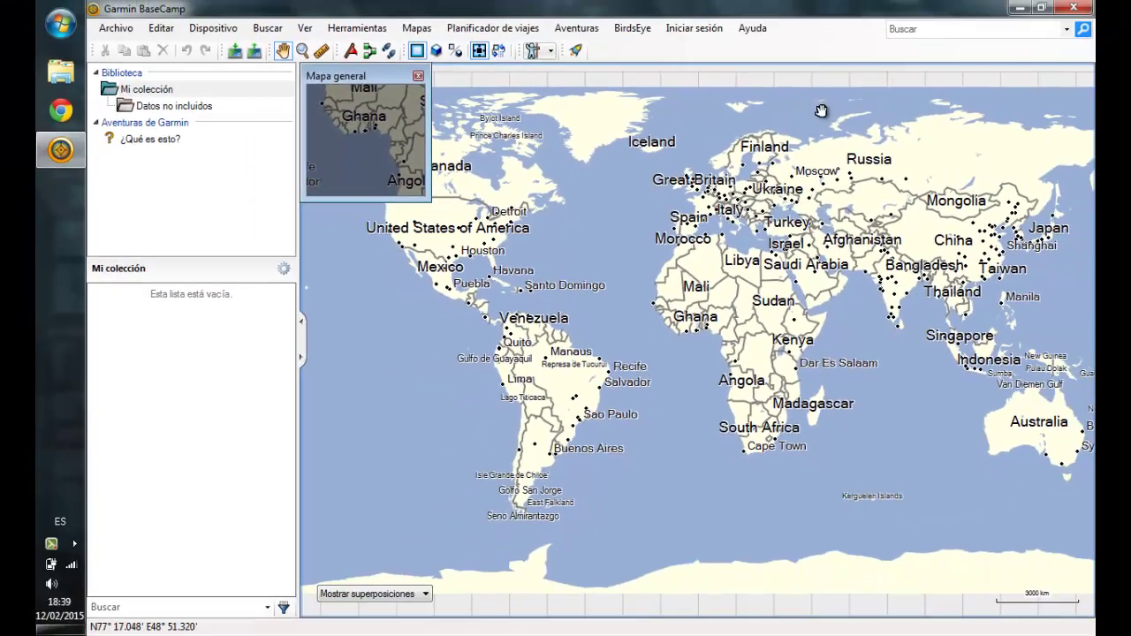
left_click(1073, 10)
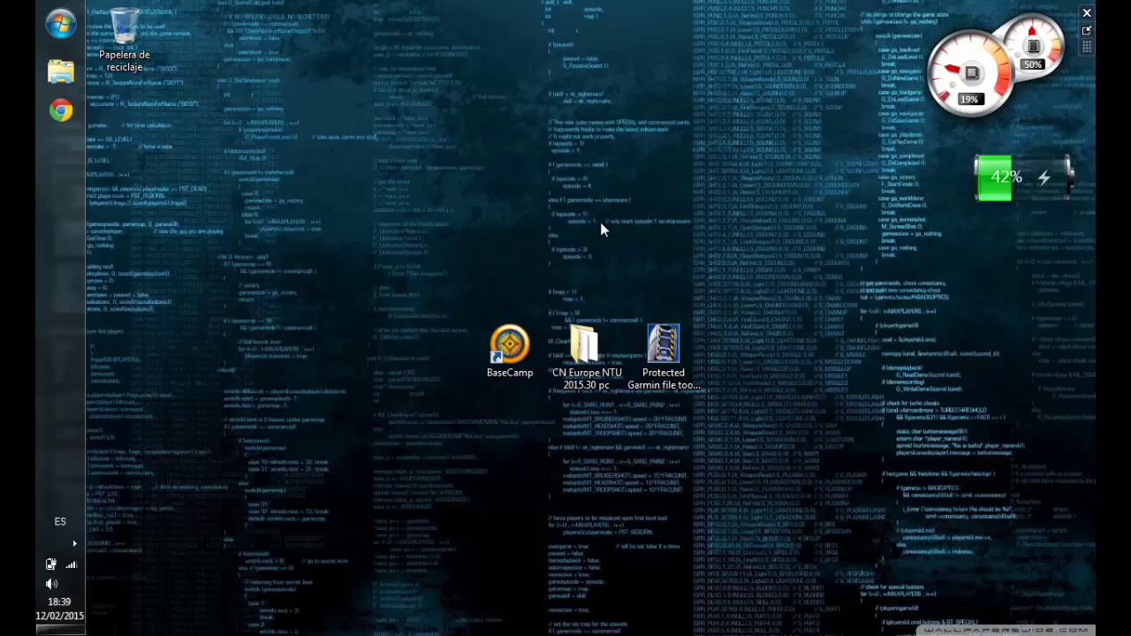
Open the CN Europe NTU 2015.30 pc folder and run CityNavigatorEuropeNTU2015.30Update.msi.
double_click(575, 358)
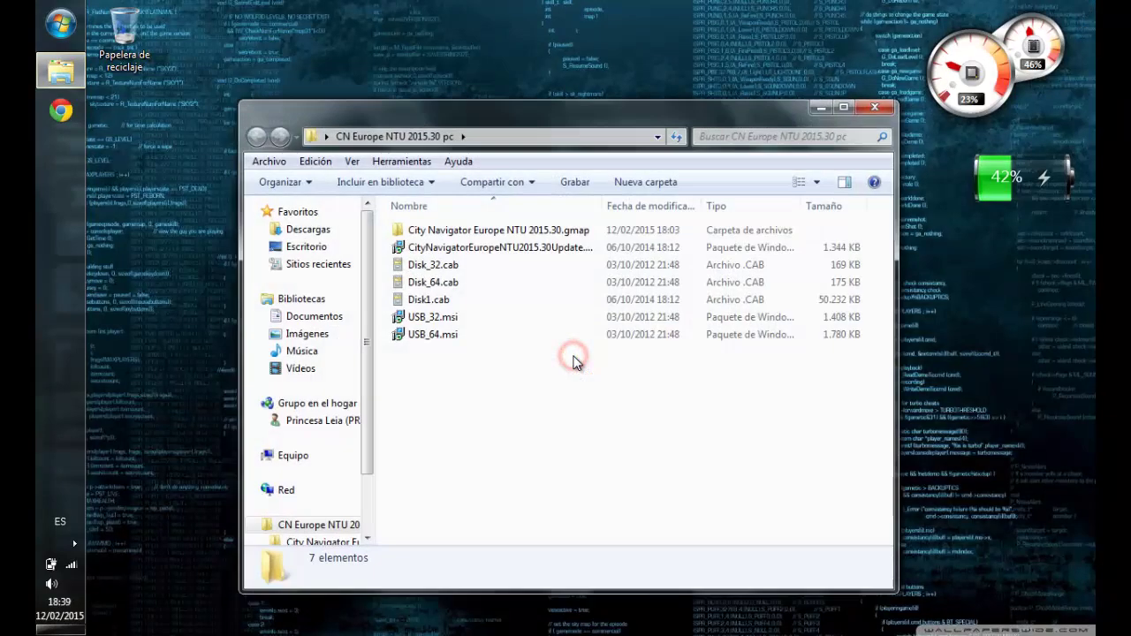
double_click(556, 251)
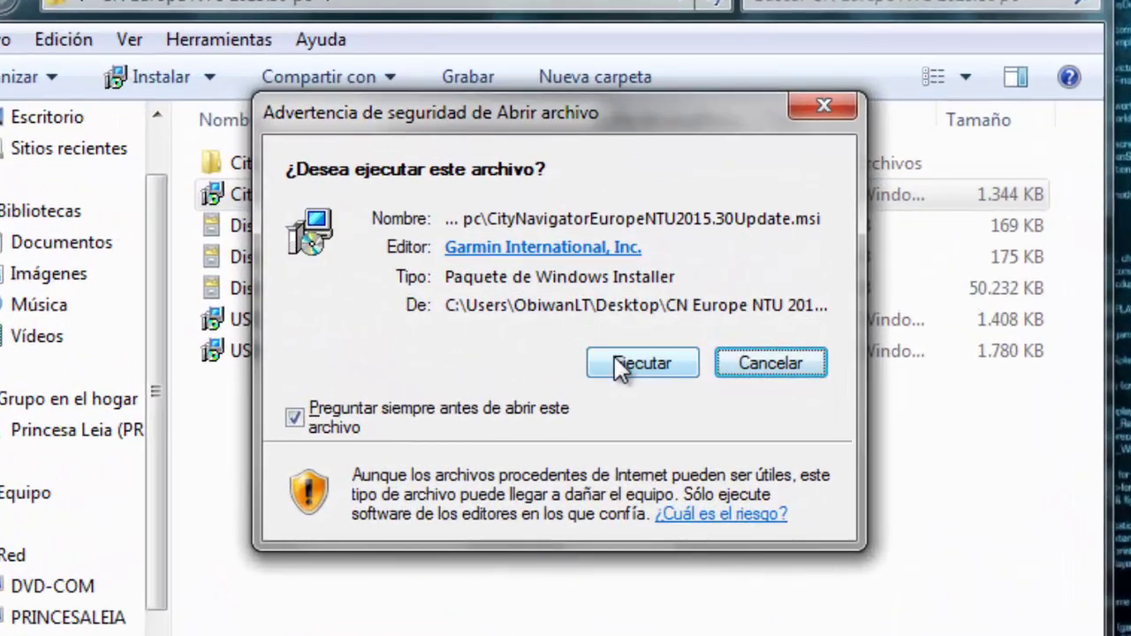
Allow the installer to run, pass the welcome page and accept the license agreement.
left_click(623, 365)
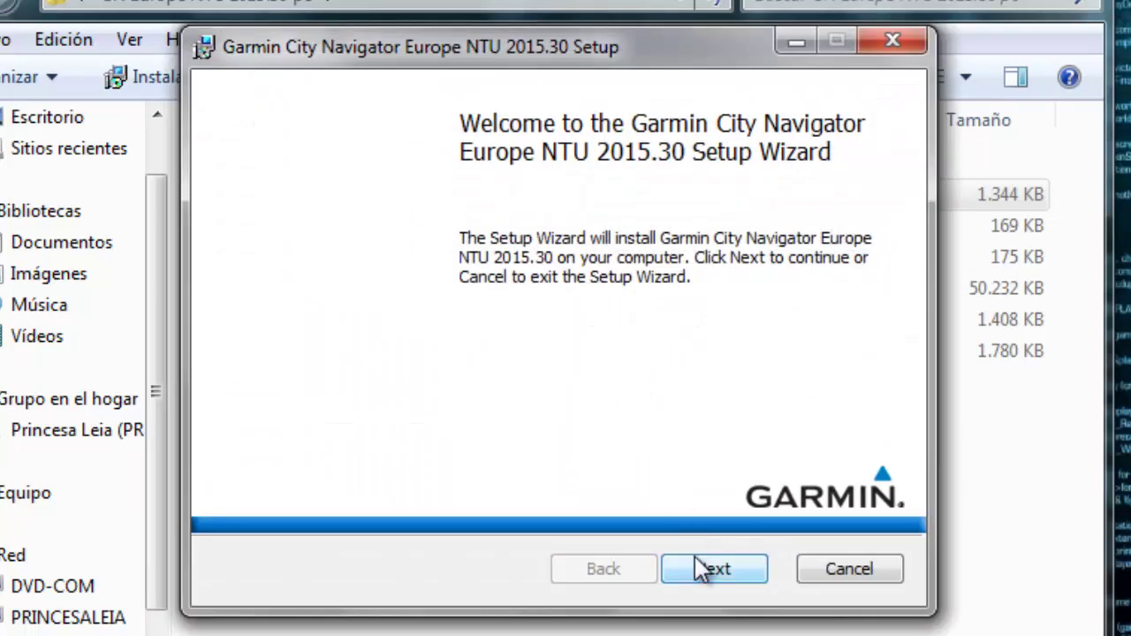
left_click(702, 568)
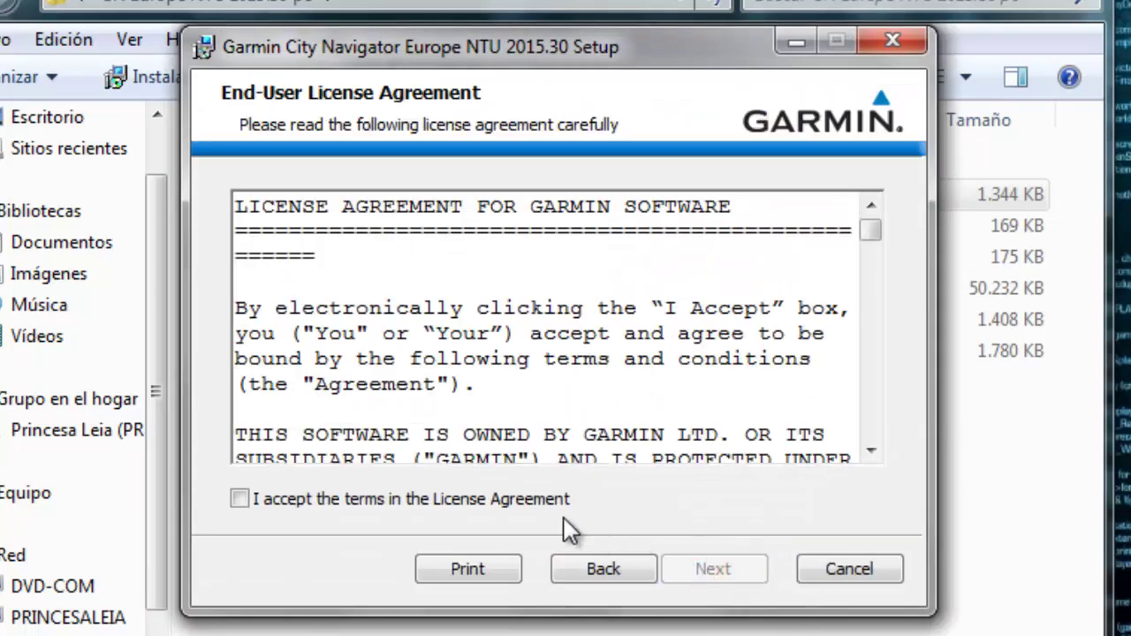
left_click(517, 506)
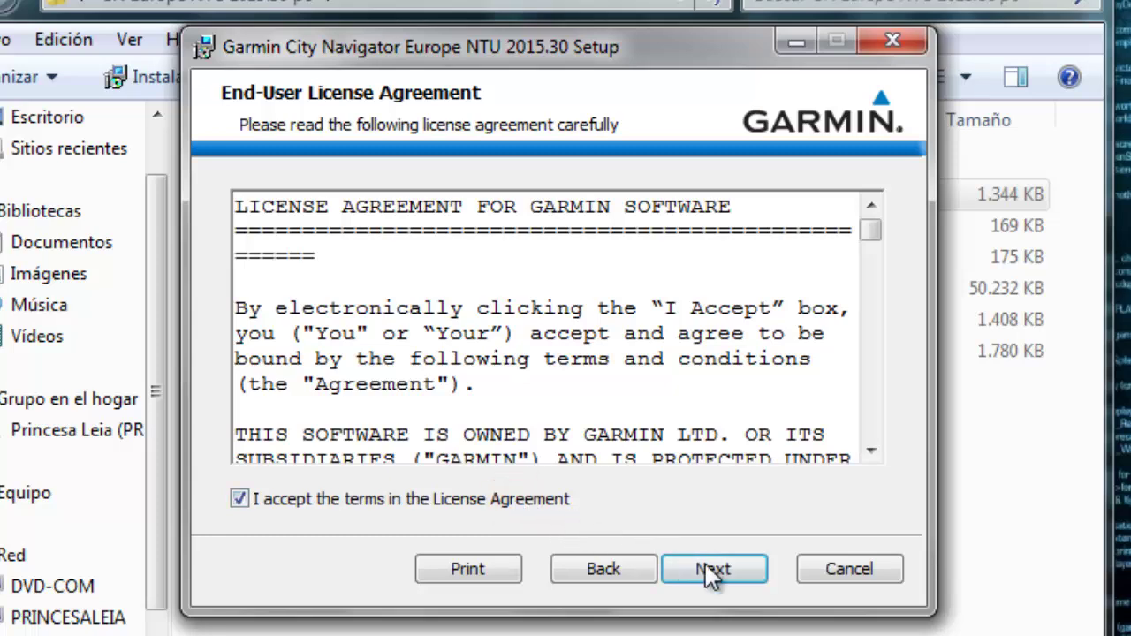
left_click(712, 570)
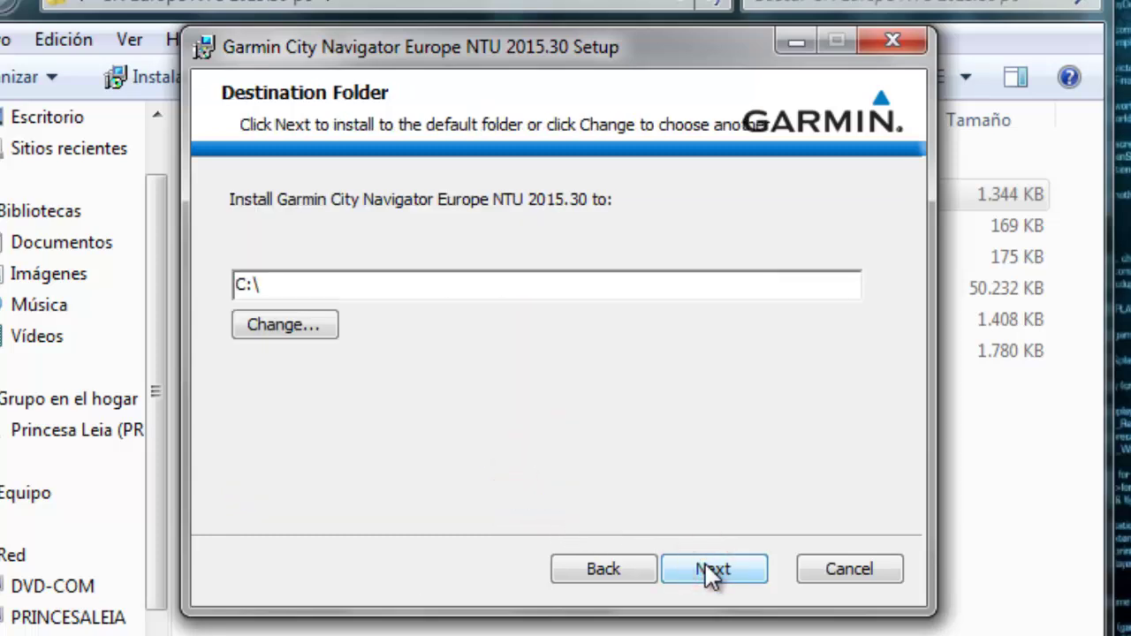
Set the destination to C:\Program Files (x86)\Garmin\Europe 2015.30 and start the installation.
left_click(307, 327)
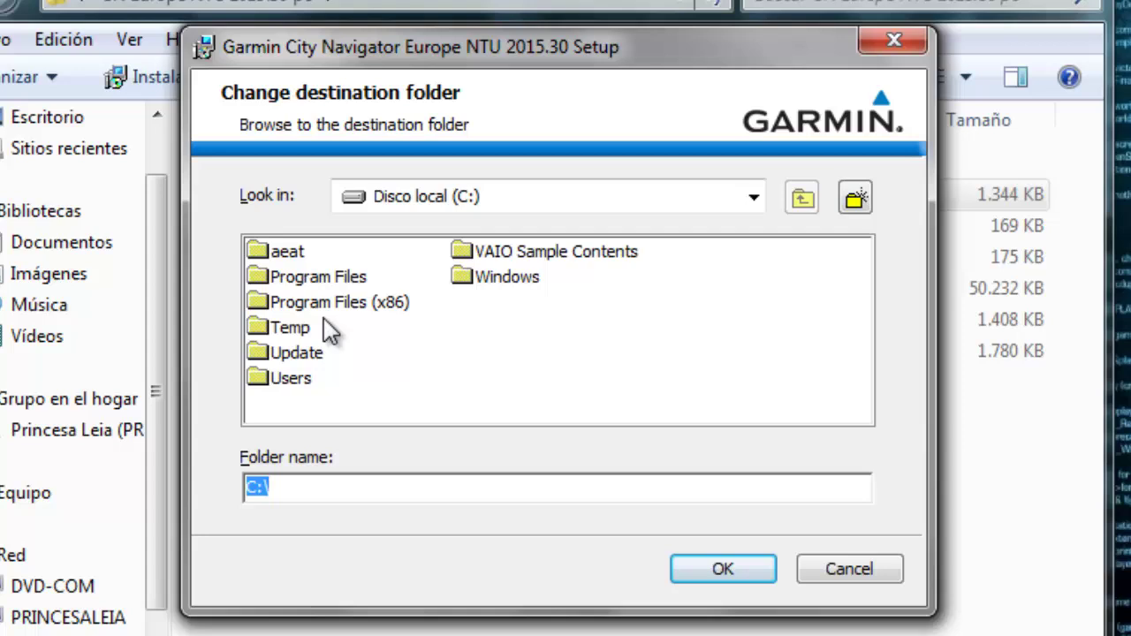
double_click(325, 303)
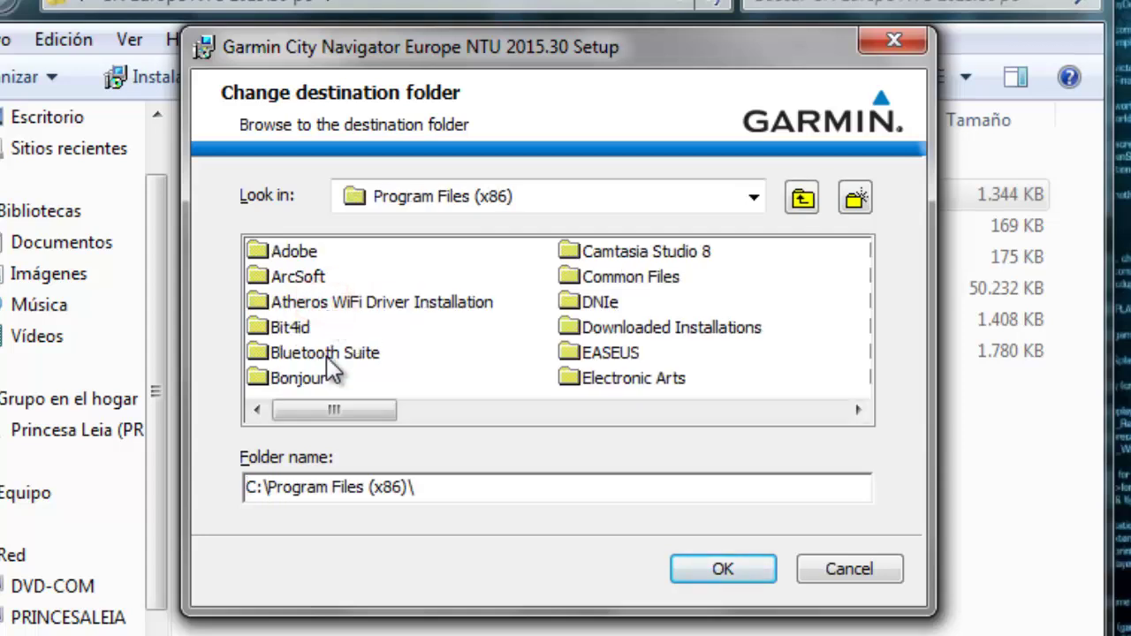
left_click_drag(321, 409, 395, 409)
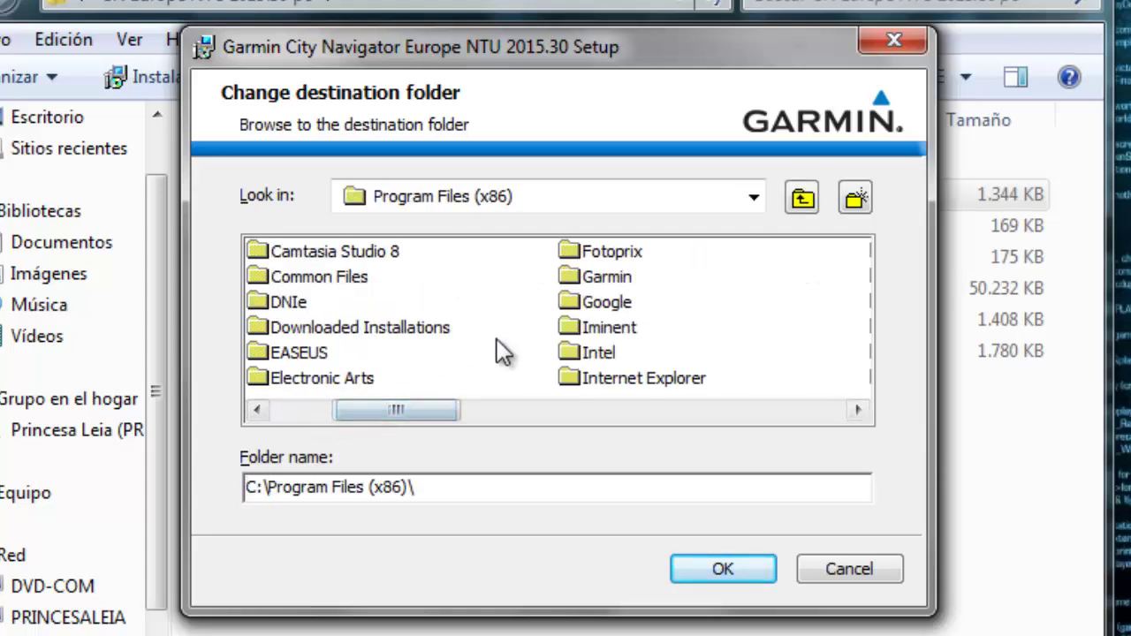
double_click(590, 279)
left_click(510, 486)
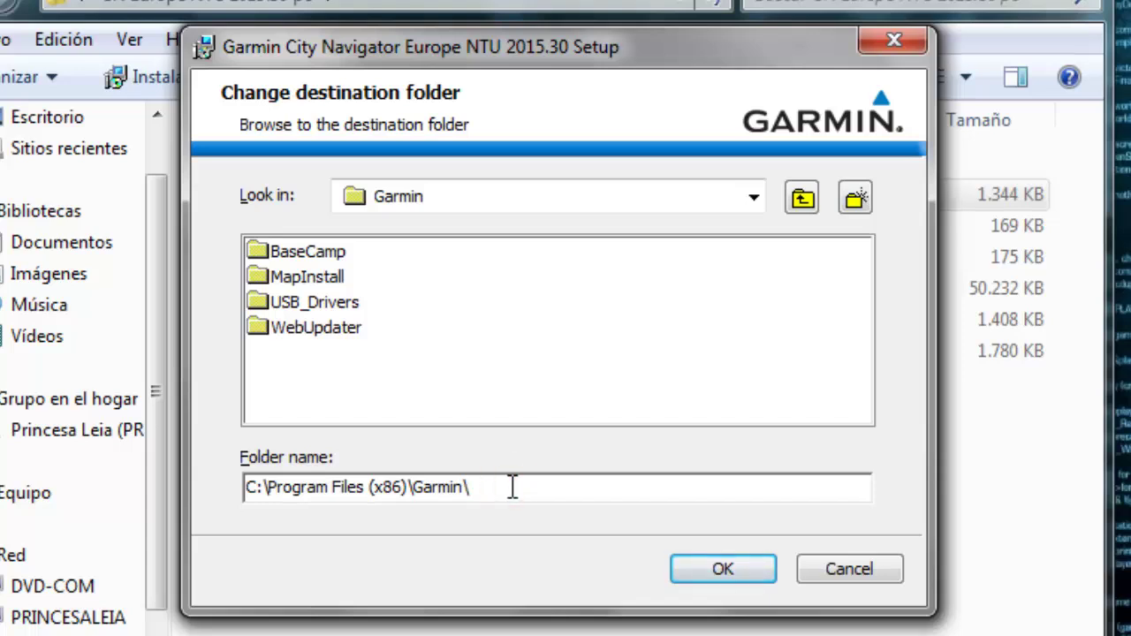
type("Europe 2015.30")
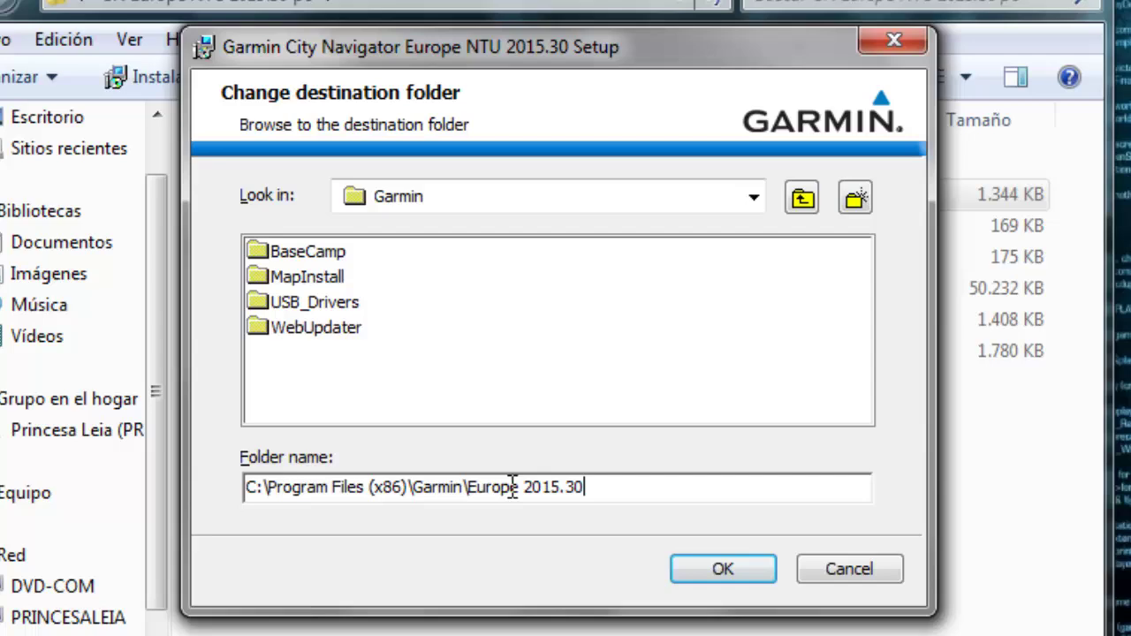
left_click(716, 568)
left_click(595, 407)
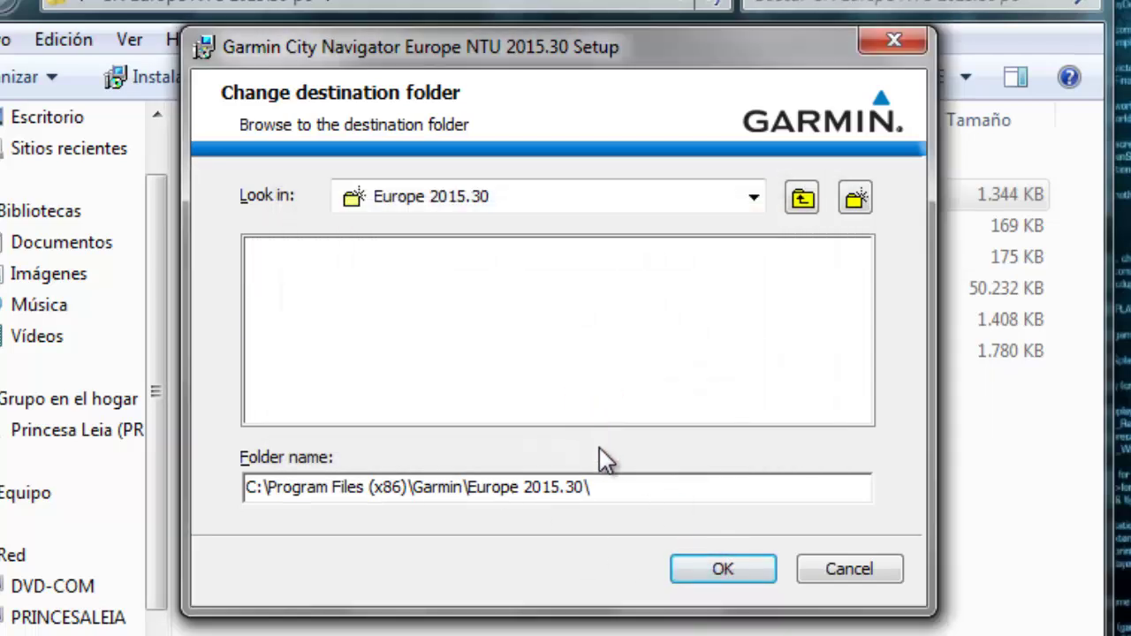
left_click(702, 570)
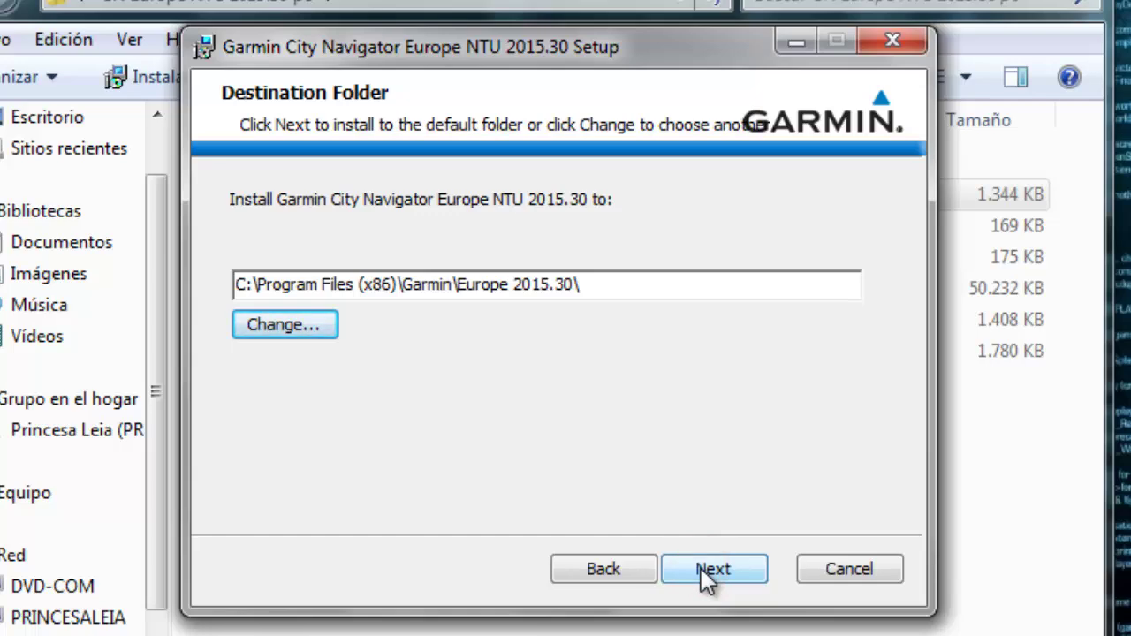
left_click(704, 570)
left_click(700, 568)
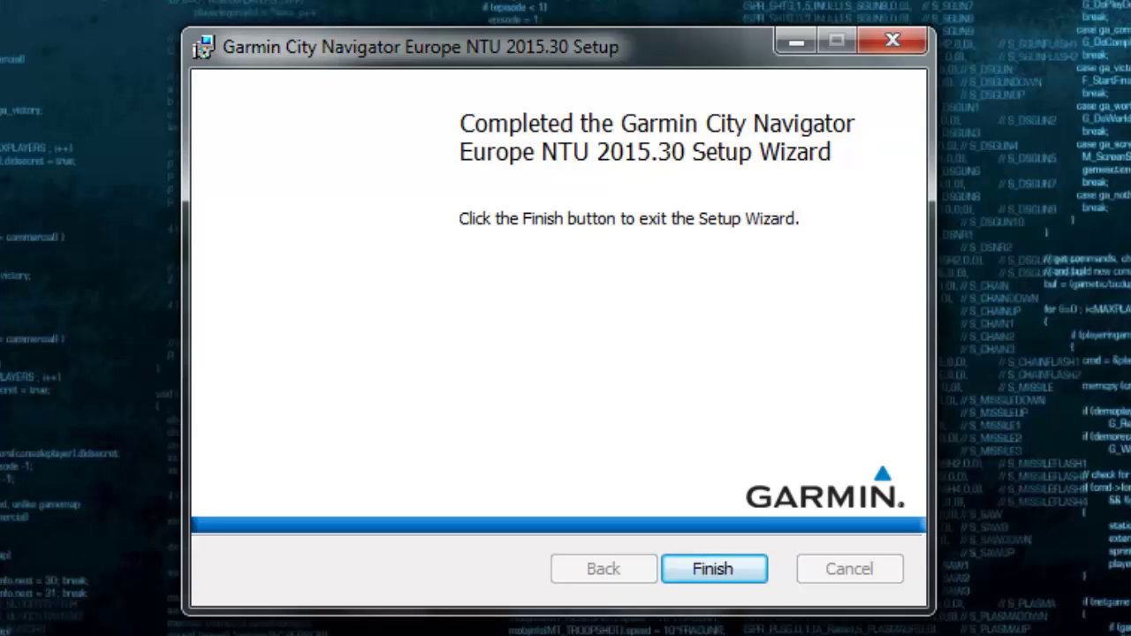
Finish the setup wizard and relaunch BaseCamp, skipping the locked-map unlock prompt.
left_click(729, 565)
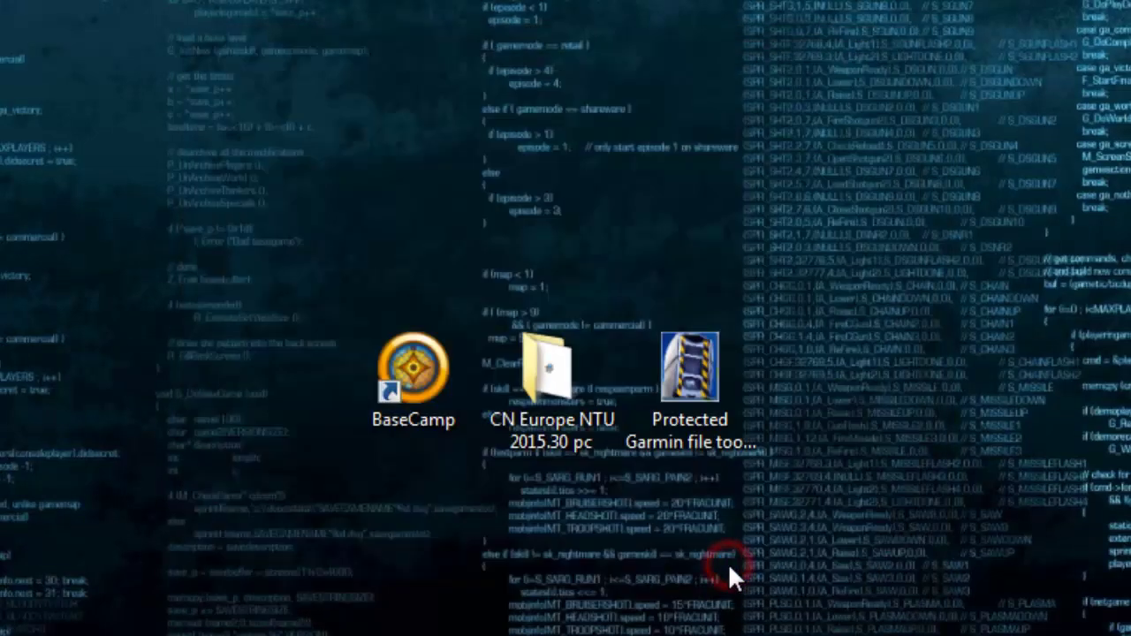
double_click(440, 385)
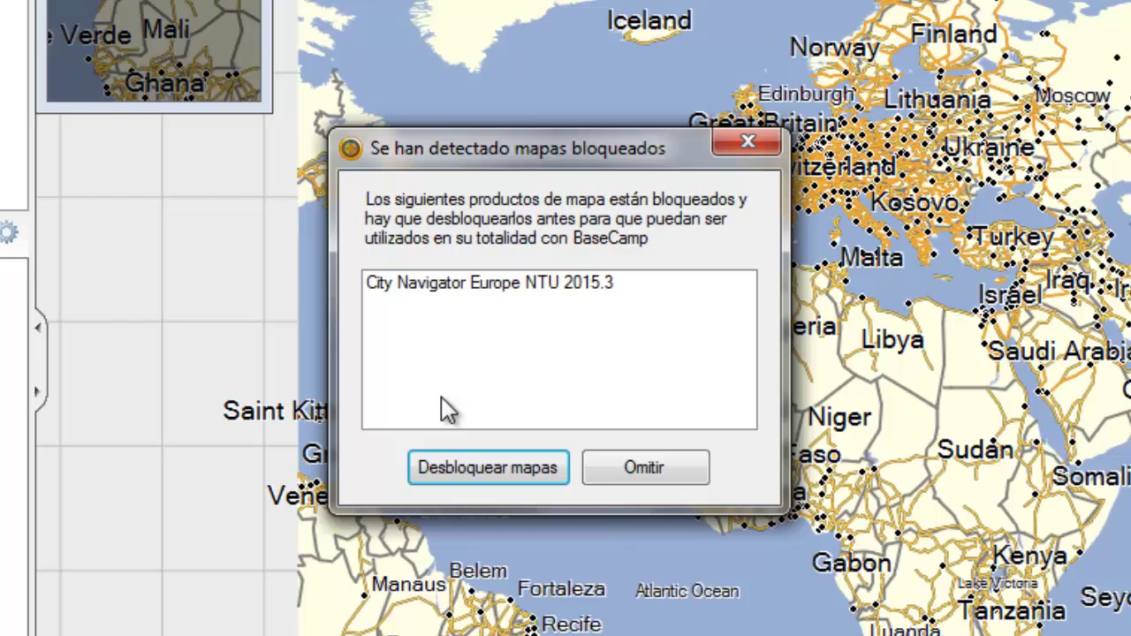
left_click(596, 473)
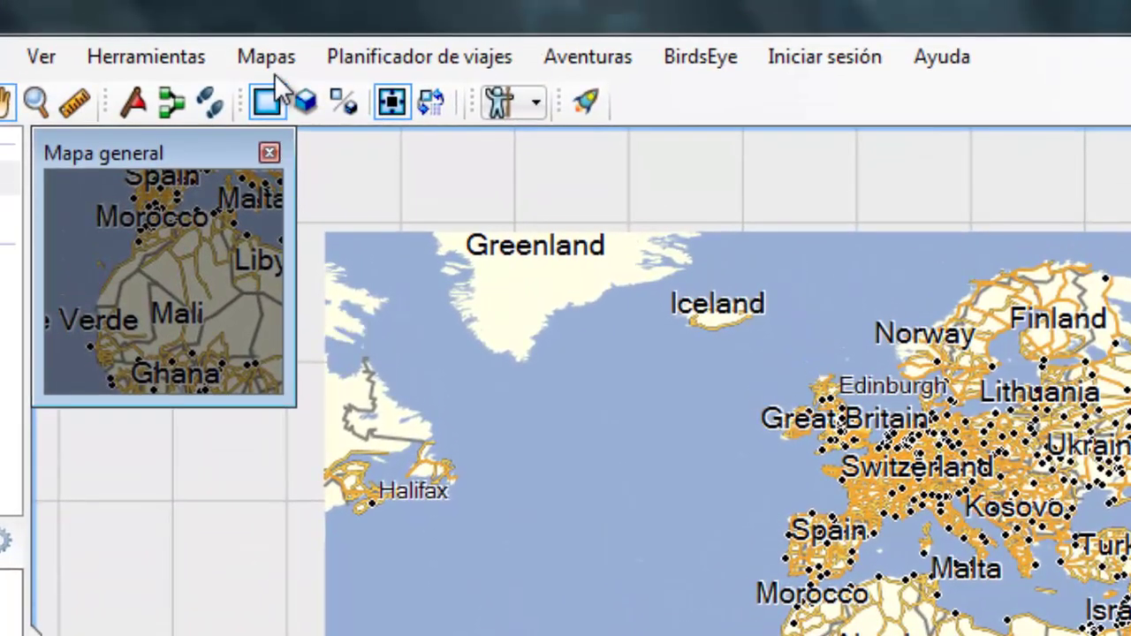
Check Gestionar productos de mapas shows City Navigator Europe NTU 2015.3 as Bloqueado.
left_click(270, 56)
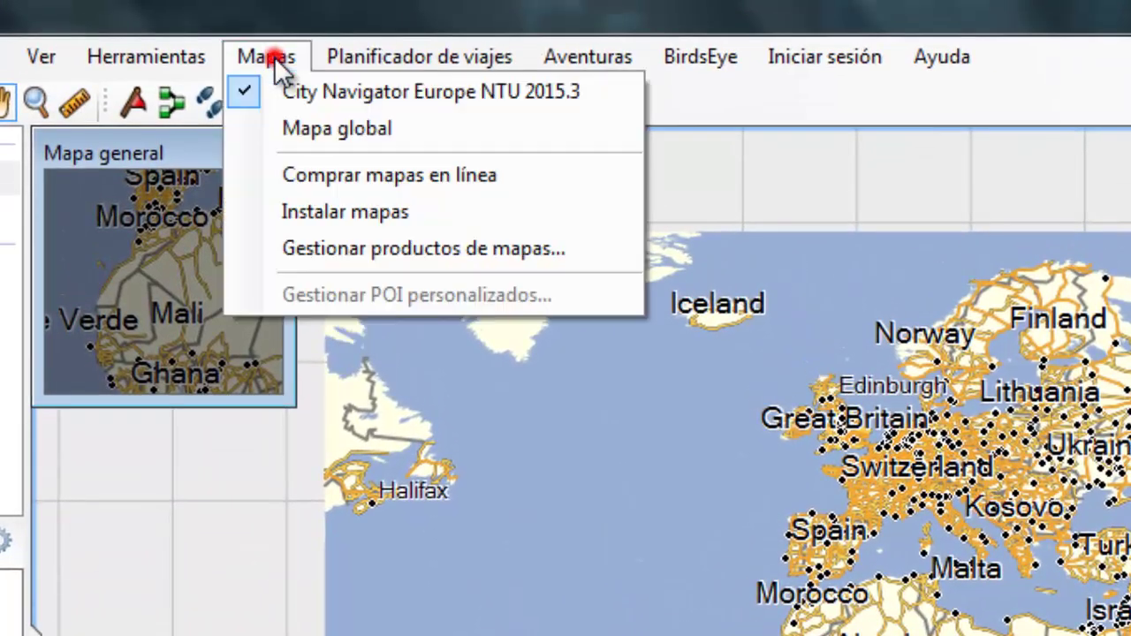
left_click(454, 252)
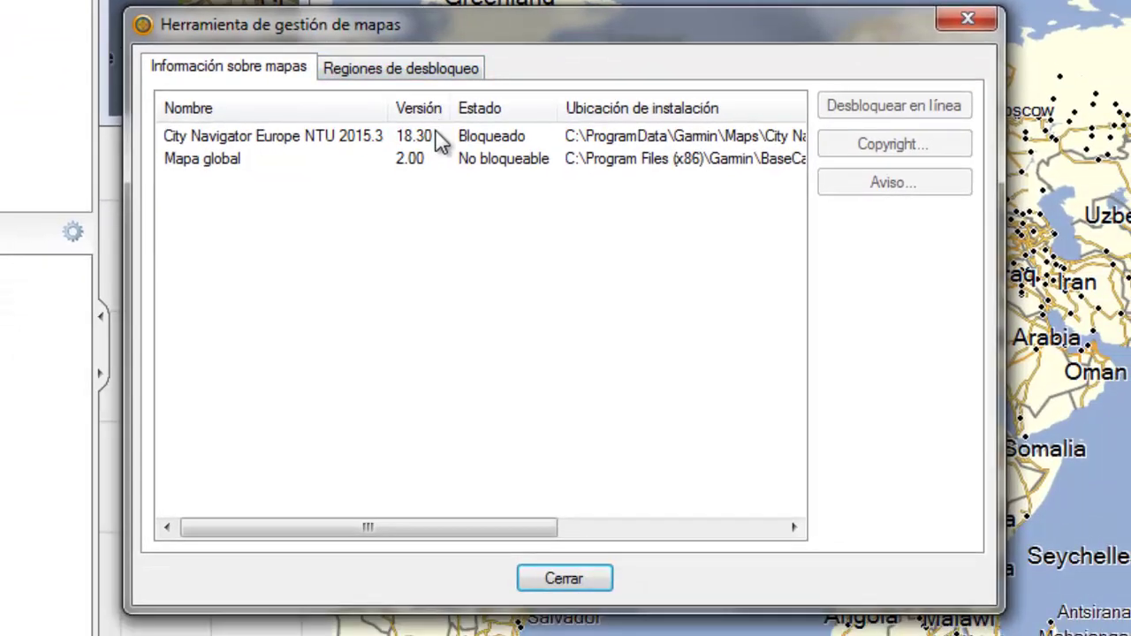
left_click(436, 134)
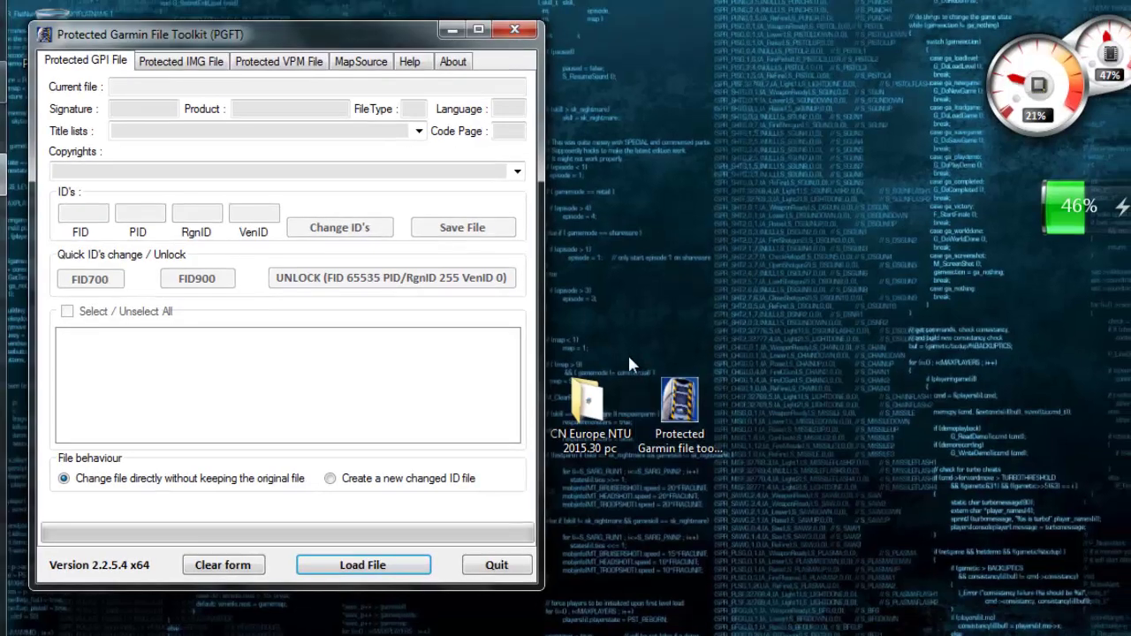
Quit the toolkit on its MapSource registry error and relaunch it as administrator.
left_click(353, 66)
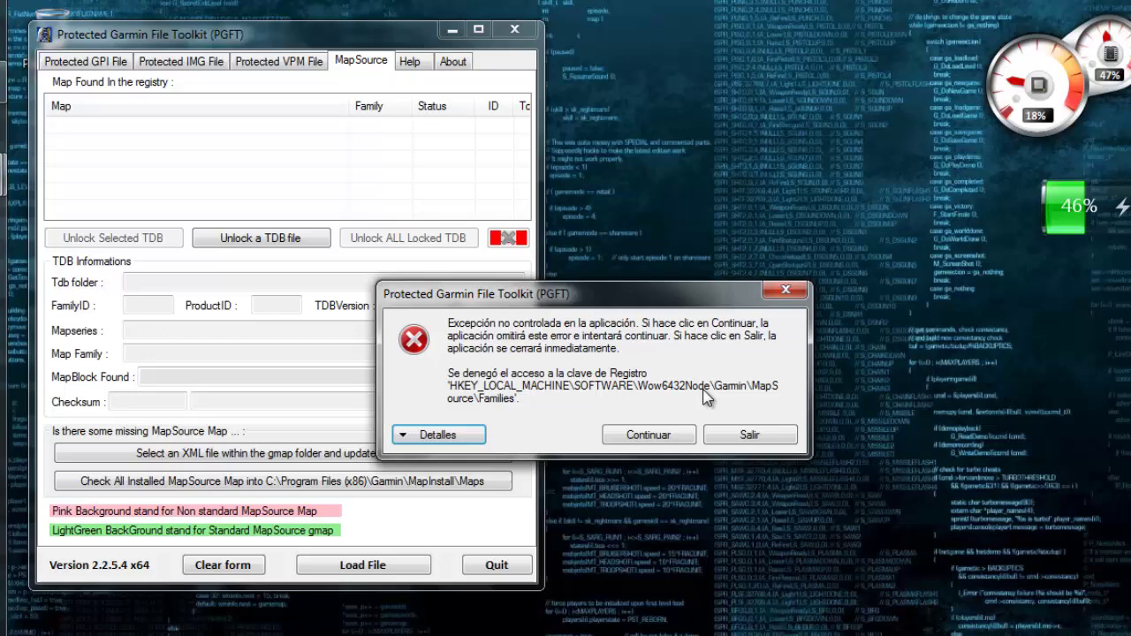
left_click(720, 433)
double_click(682, 423)
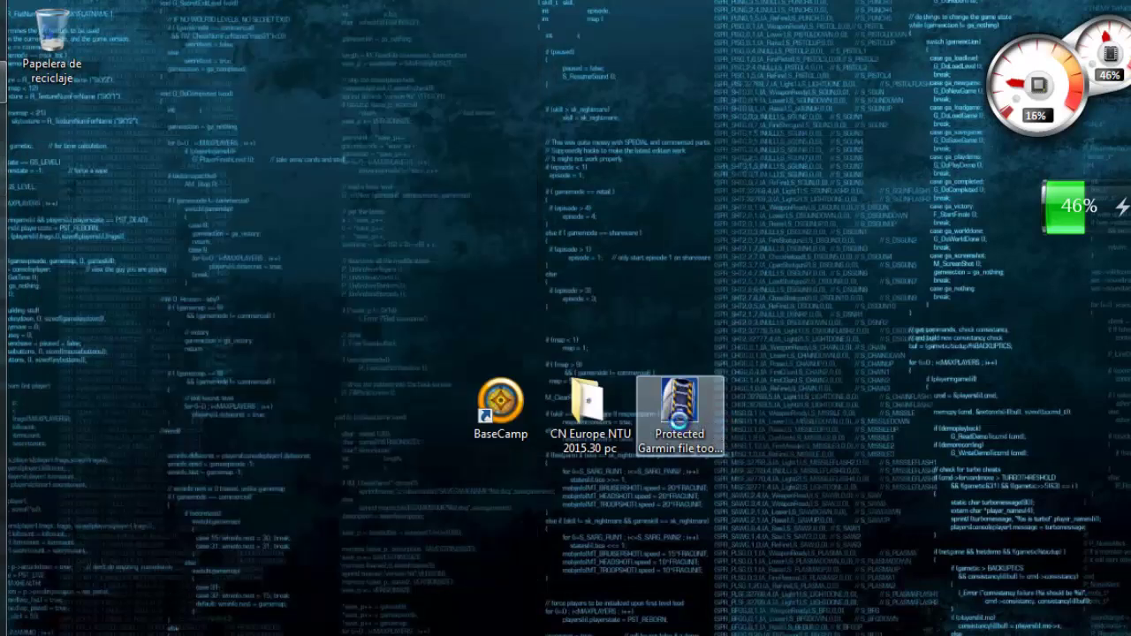
right_click(679, 422)
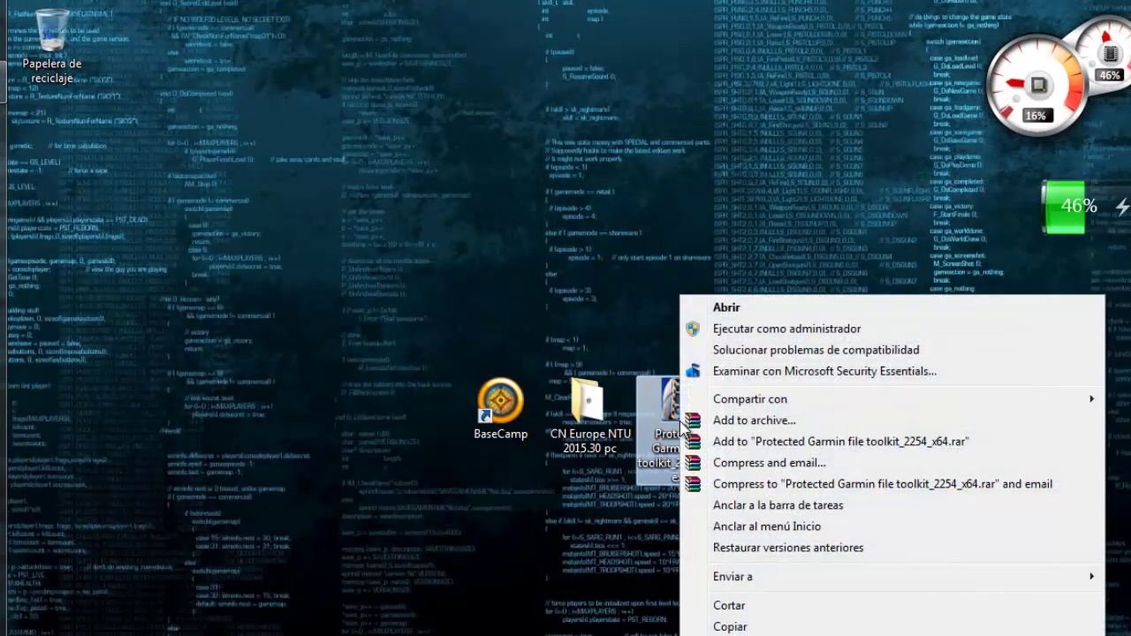
left_click(704, 328)
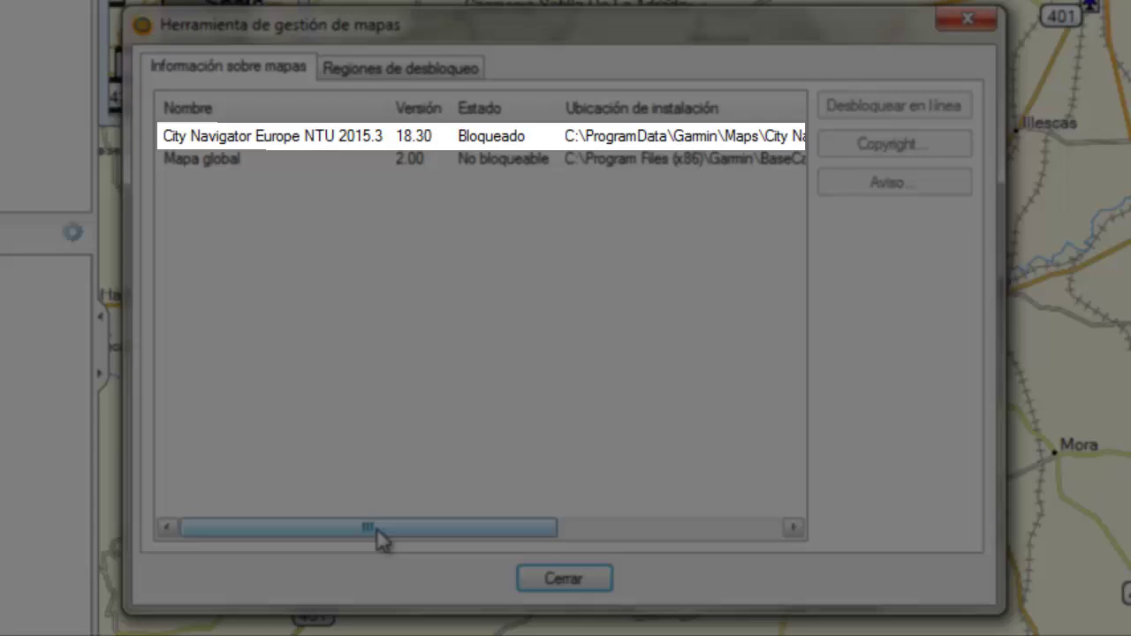
Reveal City Navigator's install location, C:\ProgramData\Garmin\Maps\City Navigator Europe NTU 2015.30.gmap\Product1.
left_click_drag(376, 531, 606, 531)
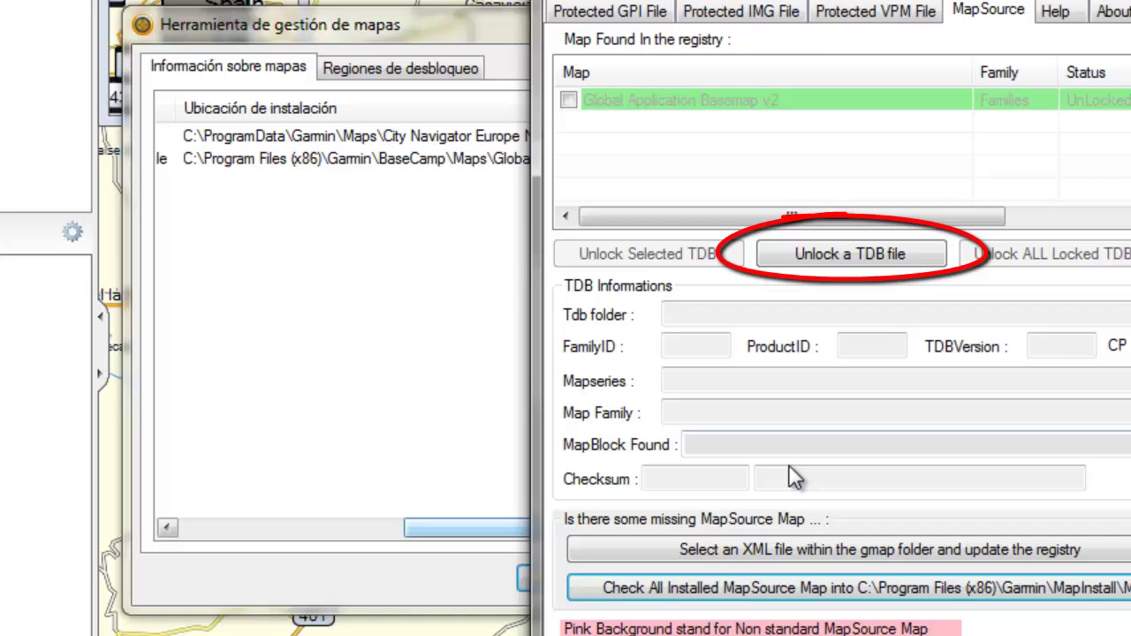
Start 'Unlock a TDB file' and enter c:\programdata as the file name.
left_click(862, 255)
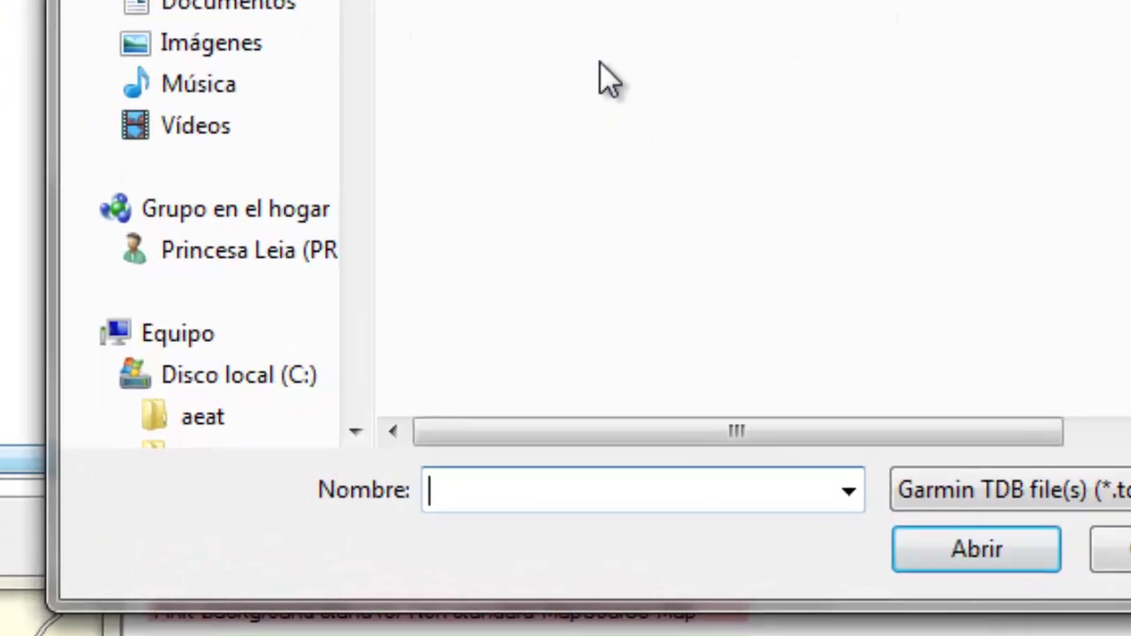
type("c")
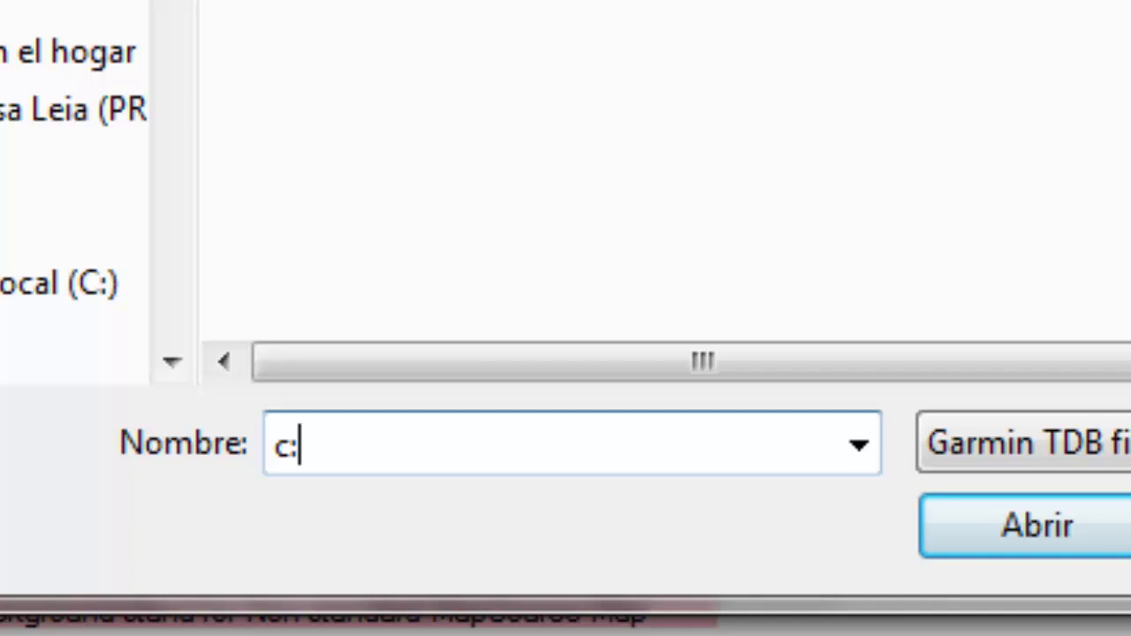
type(":\\")
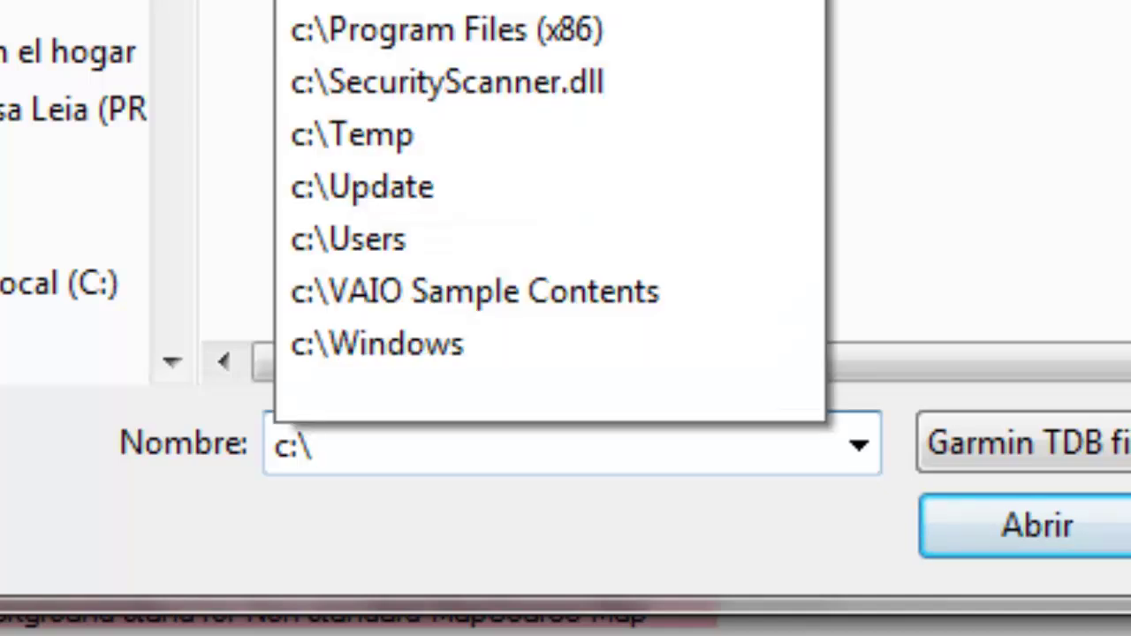
type("programdat")
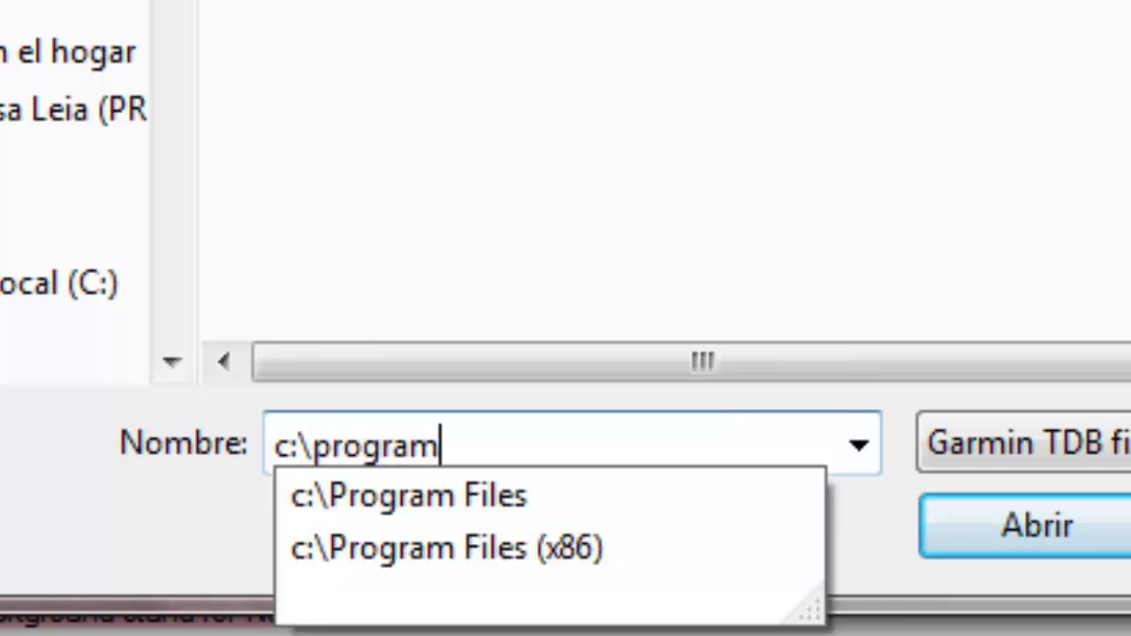
type("a")
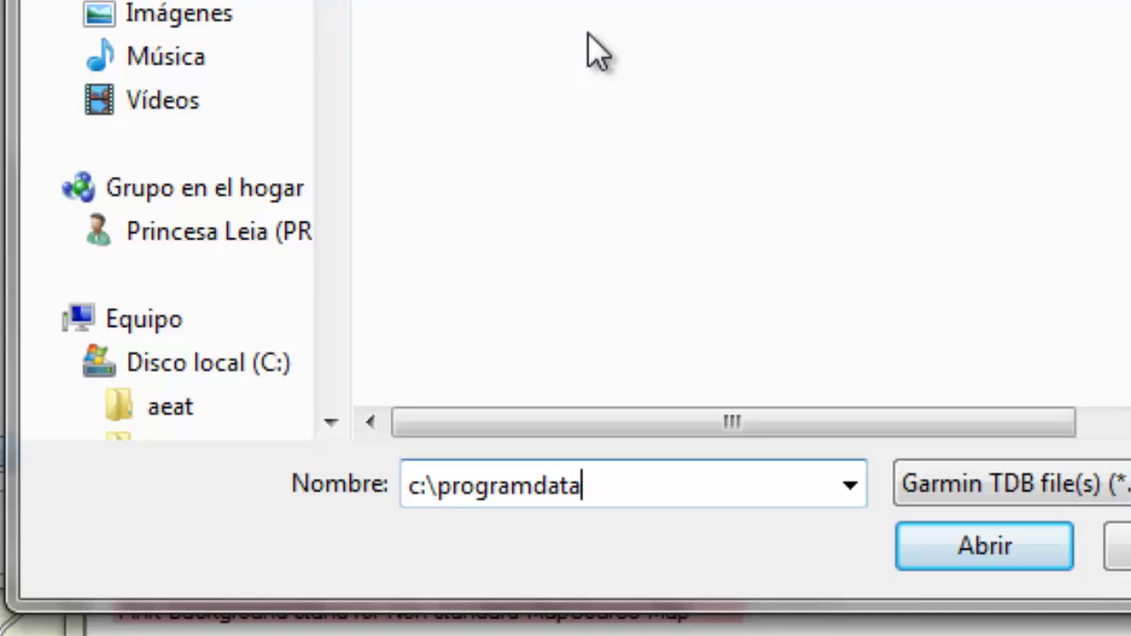
Browse to ProgramData\Garmin\Maps\City Navigator Europe NTU 2015.30.gmap\Product1 in the file picker.
key("Return")
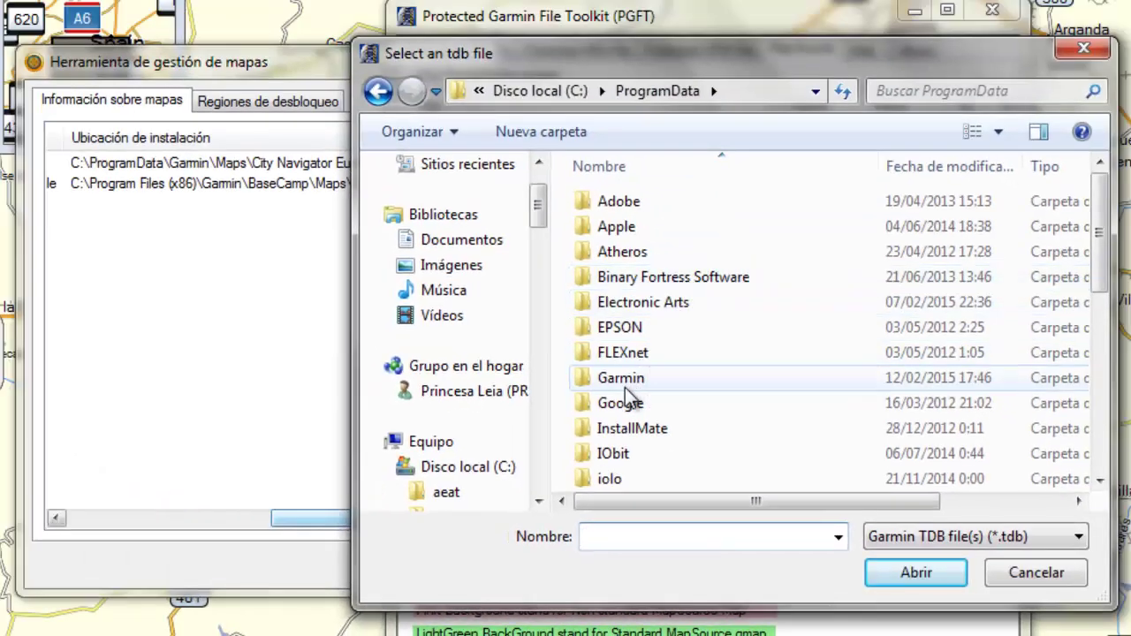
double_click(625, 382)
double_click(668, 204)
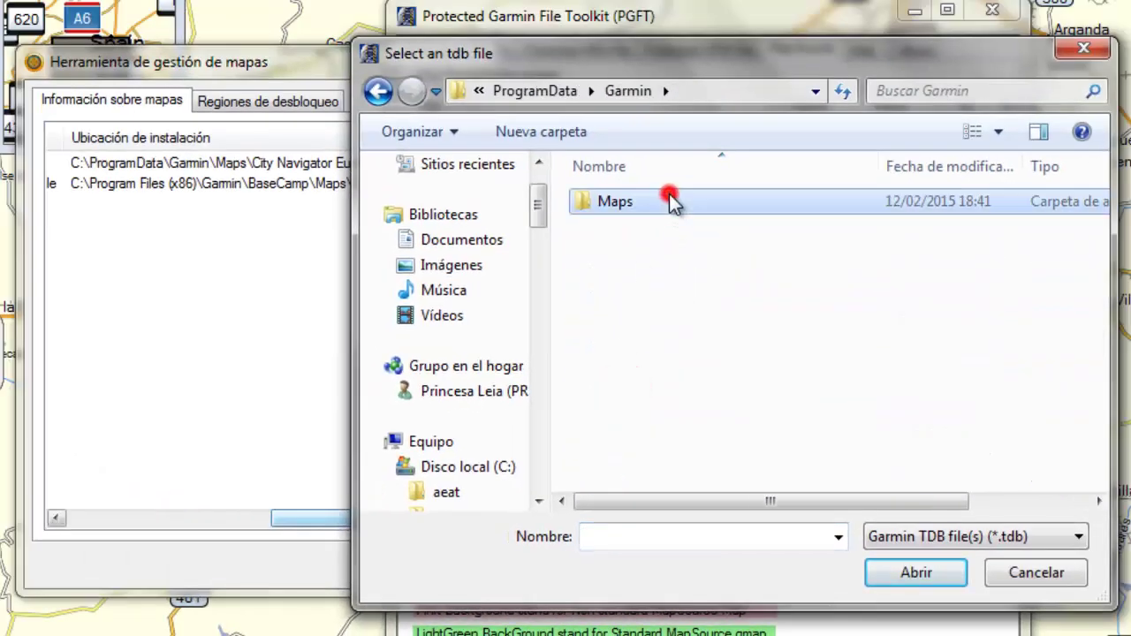
double_click(669, 201)
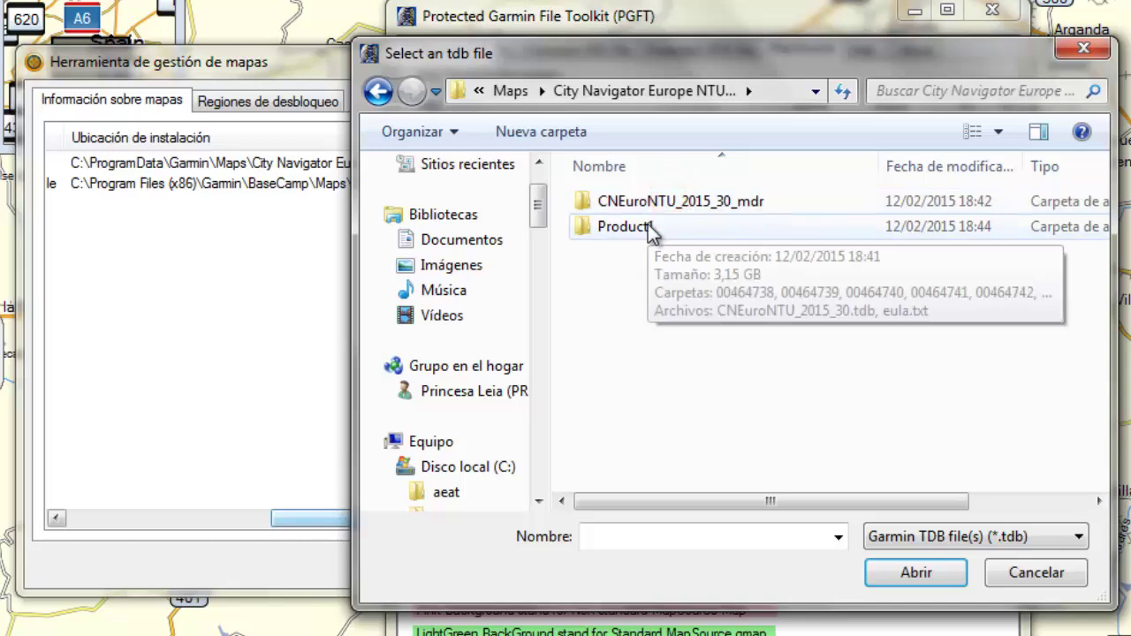
double_click(647, 225)
Load CNEuroNTU_2015_30.tdb, showing FamilyID 3572 and Mapseries City Navigator Europe NTU 2015.3.
left_click(647, 226)
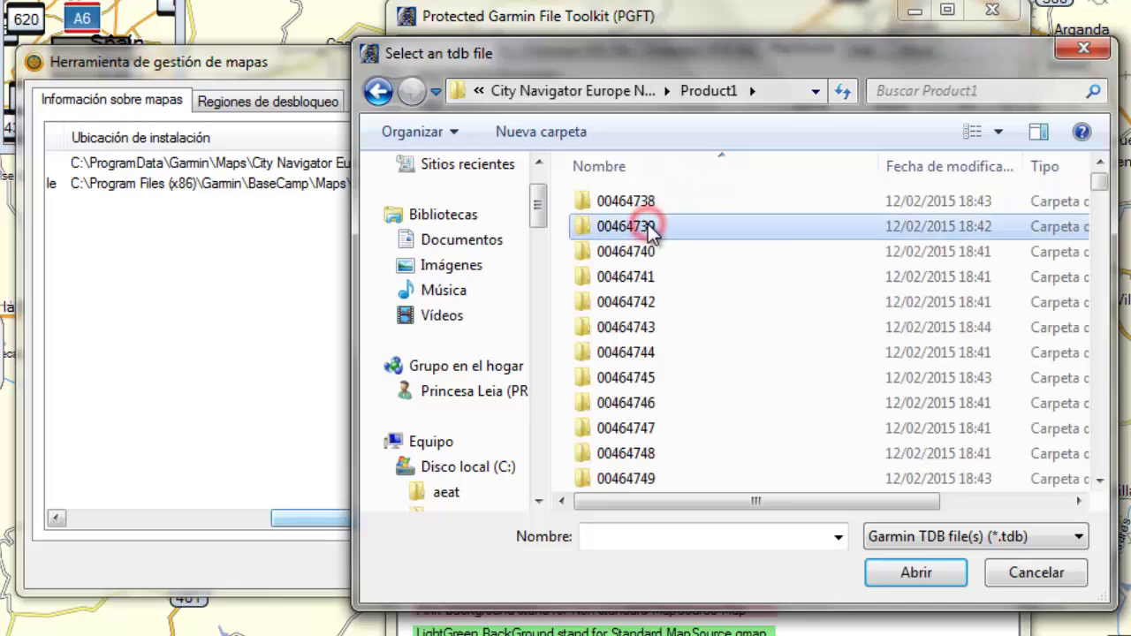
scroll(643, 313, "down", 20)
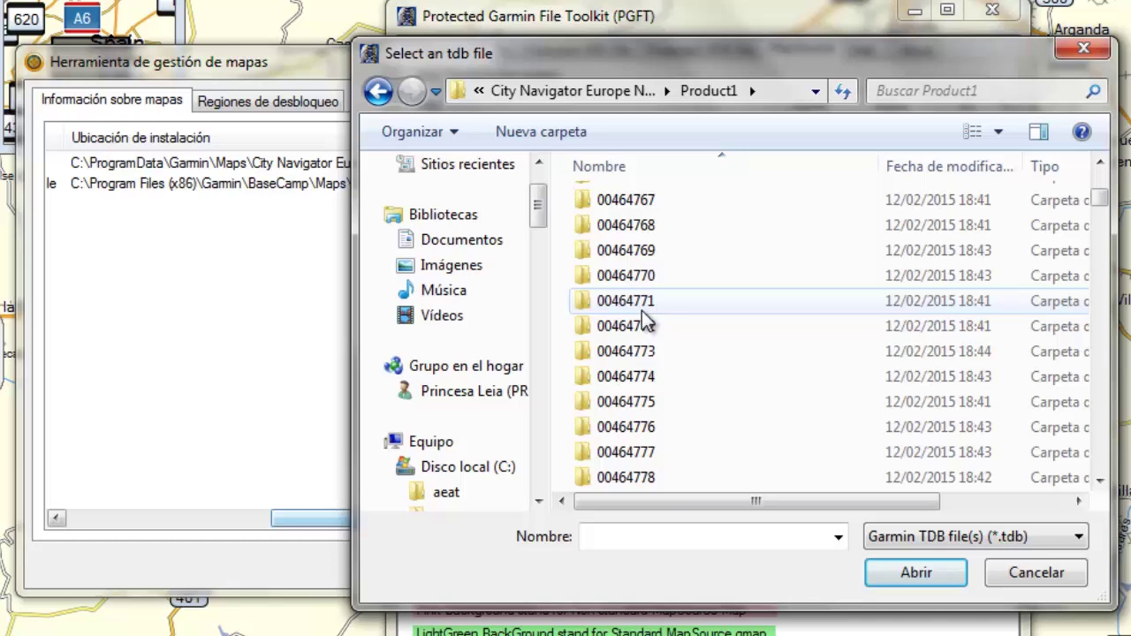
scroll(646, 323, "down", 20)
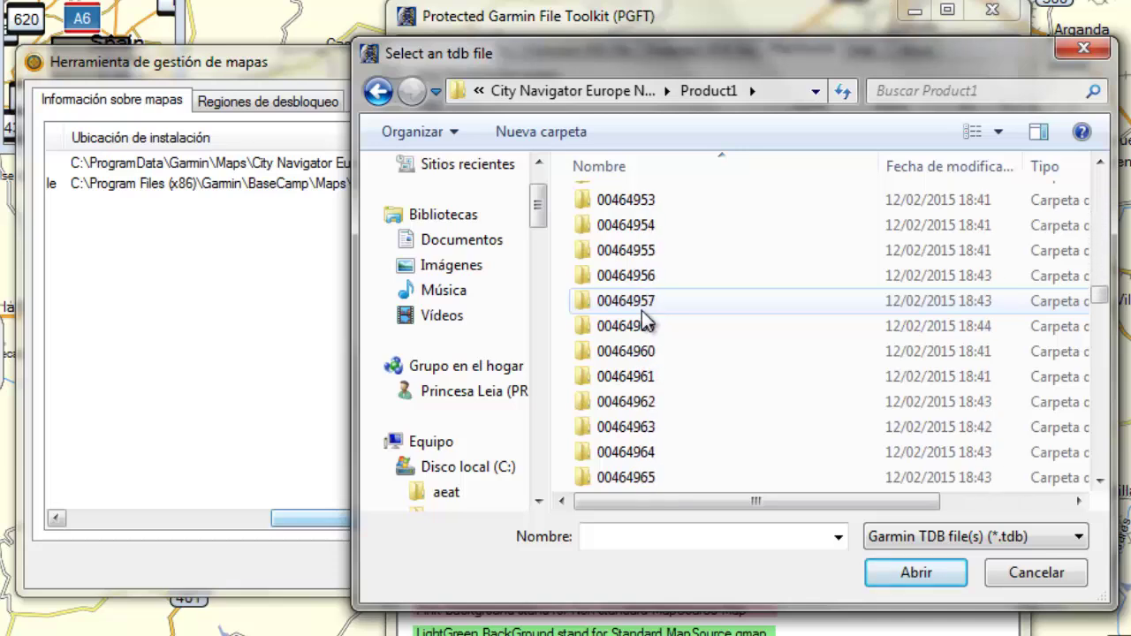
scroll(645, 323, "down", 20)
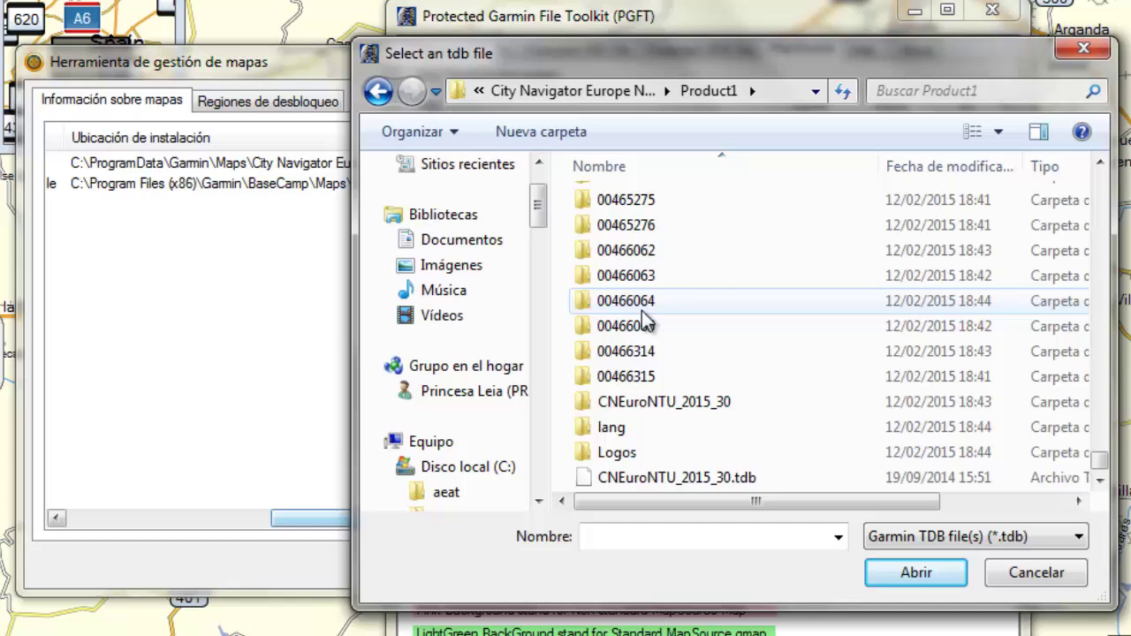
left_click(661, 478)
left_click(663, 478)
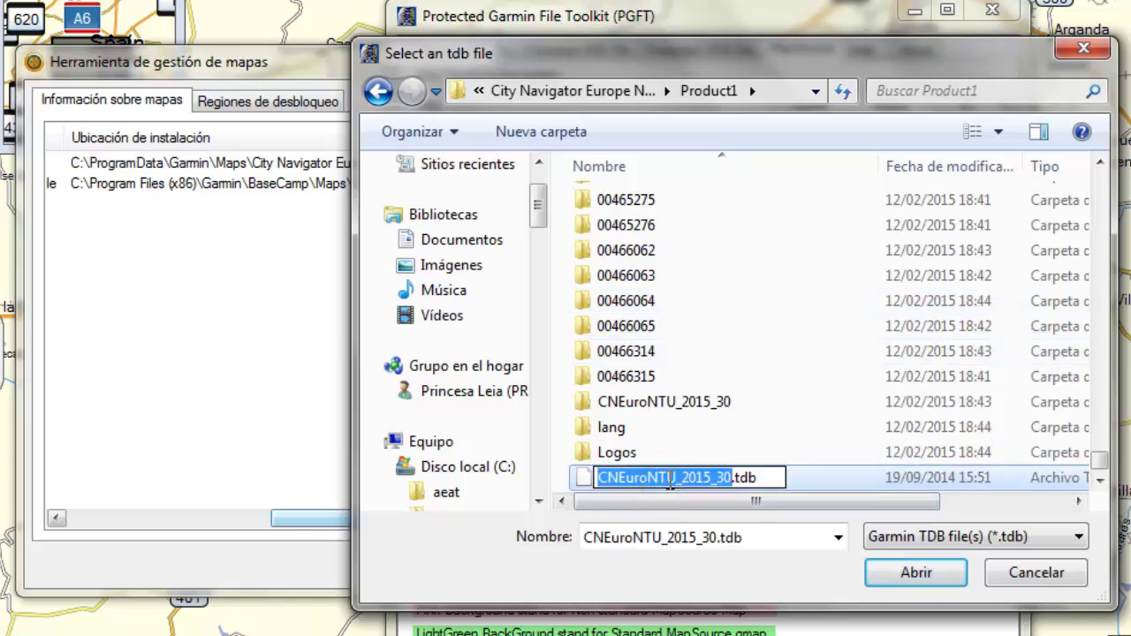
left_click(667, 449)
double_click(673, 477)
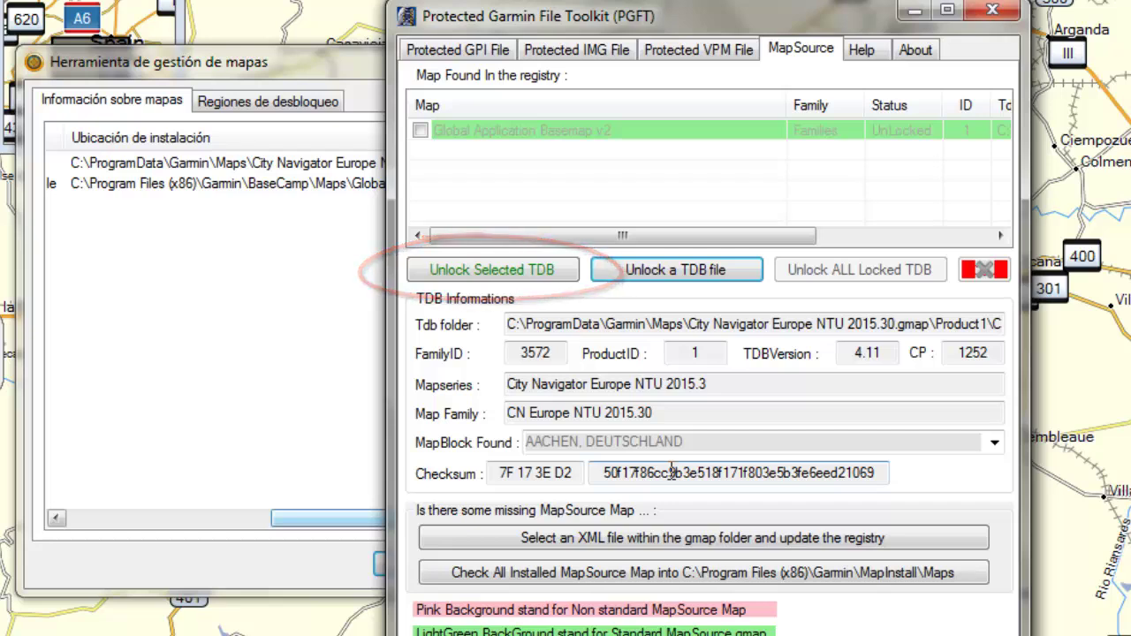
Apply Unlock Selected TDB to CNEuroNTU_2015_30.tdb so its checksum reads 62 40 31 D5.
left_click(524, 269)
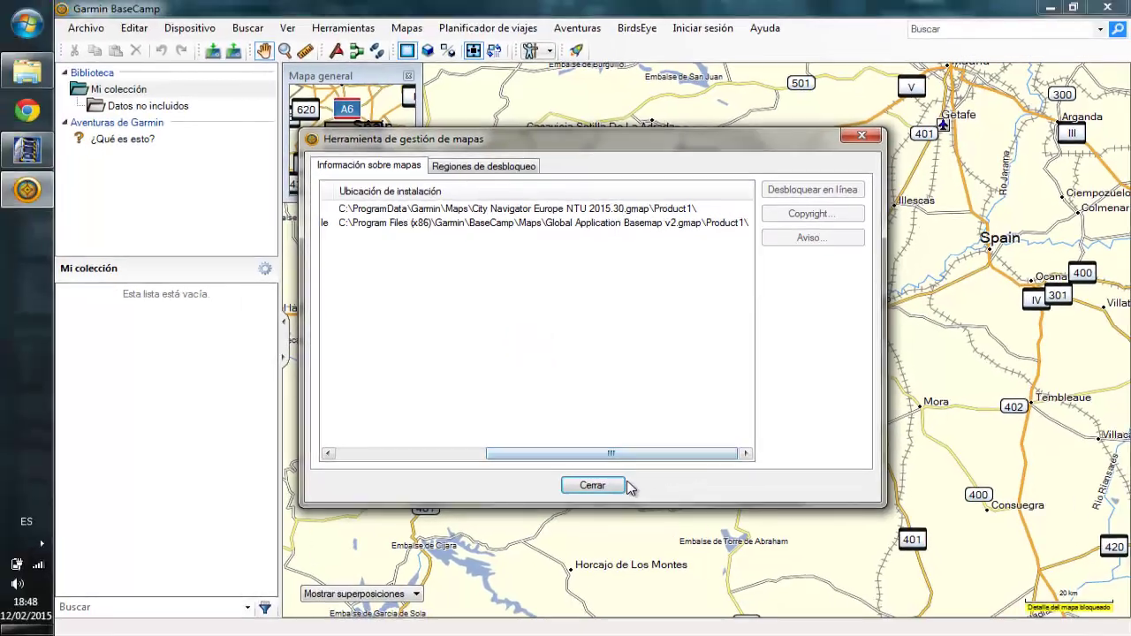
Close the map management window, BaseCamp and PGFT, then relaunch BaseCamp from the desktop.
left_click(570, 562)
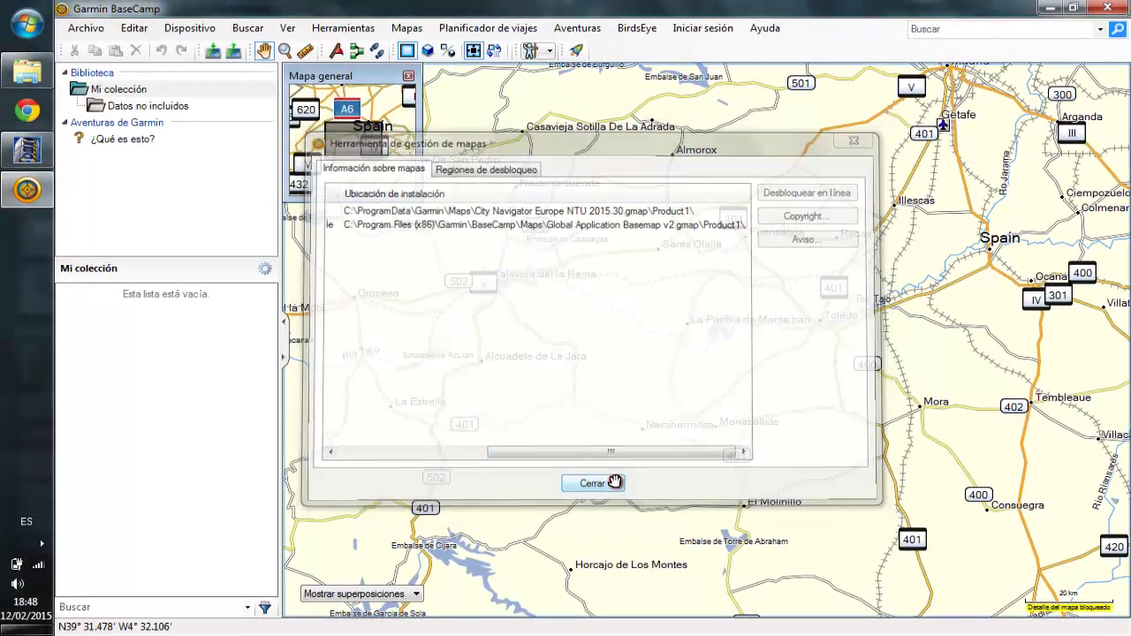
left_click(1100, 10)
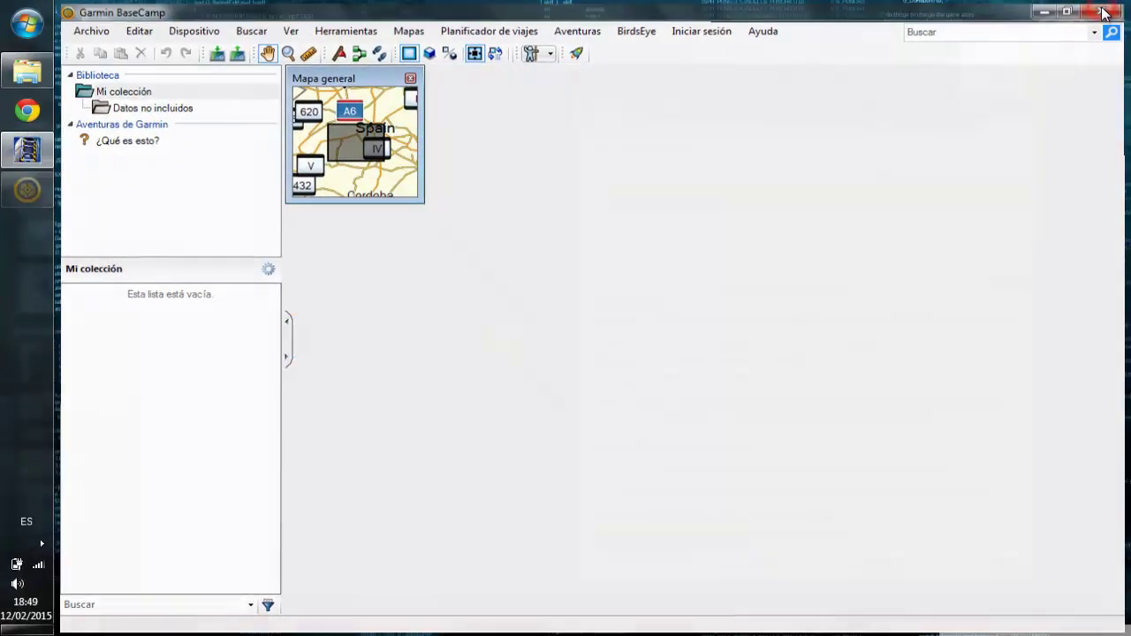
left_click(1025, 105)
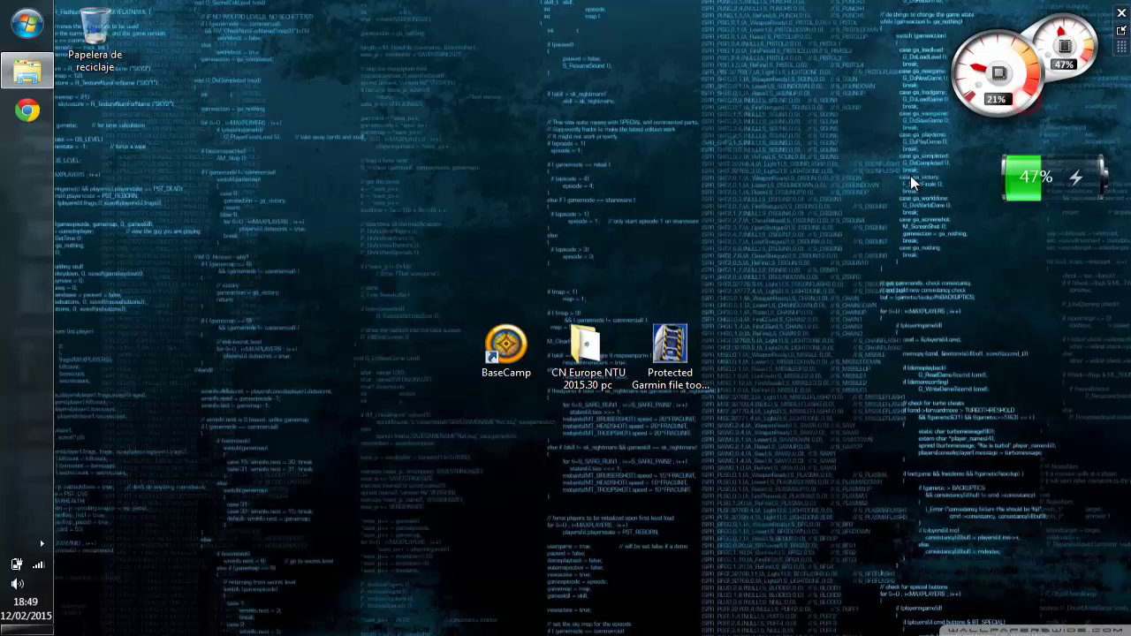
double_click(495, 374)
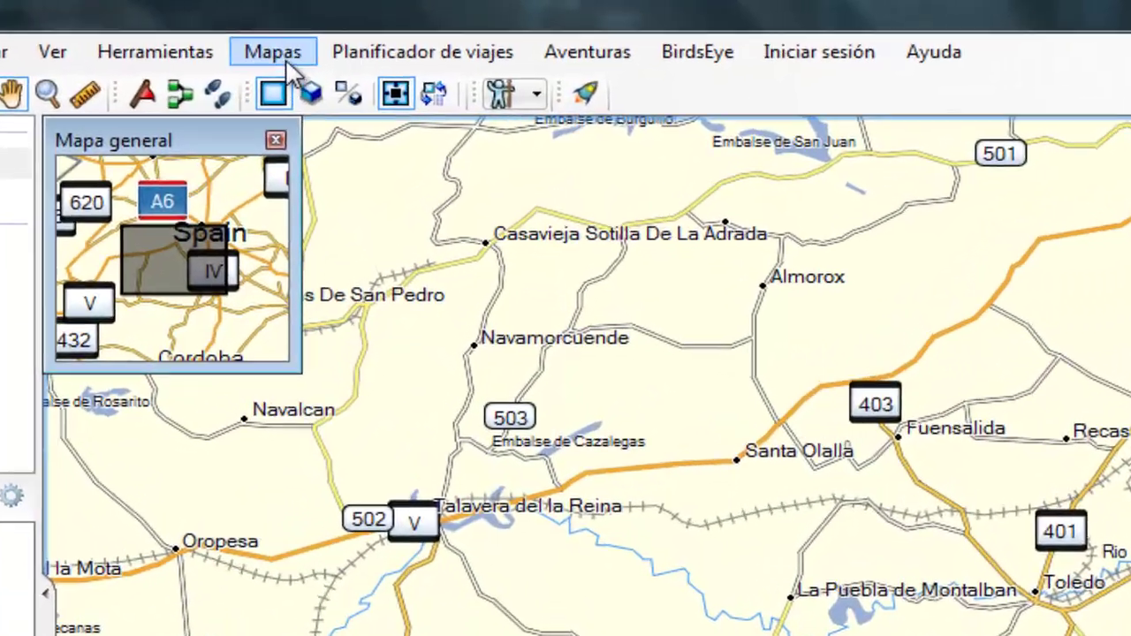
left_click(285, 58)
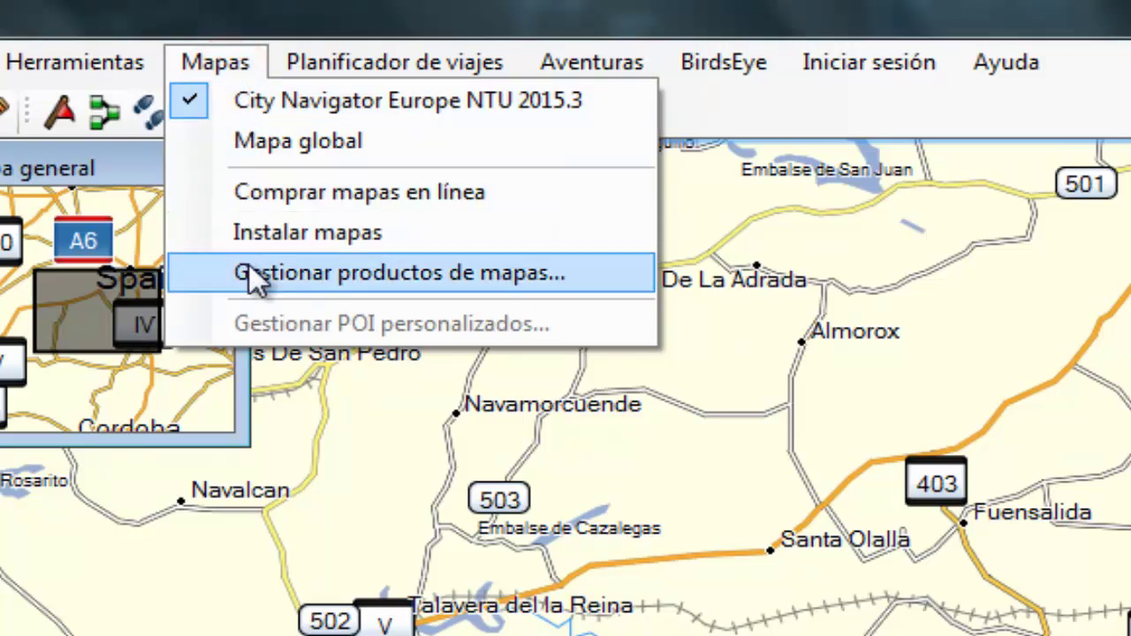
left_click(253, 271)
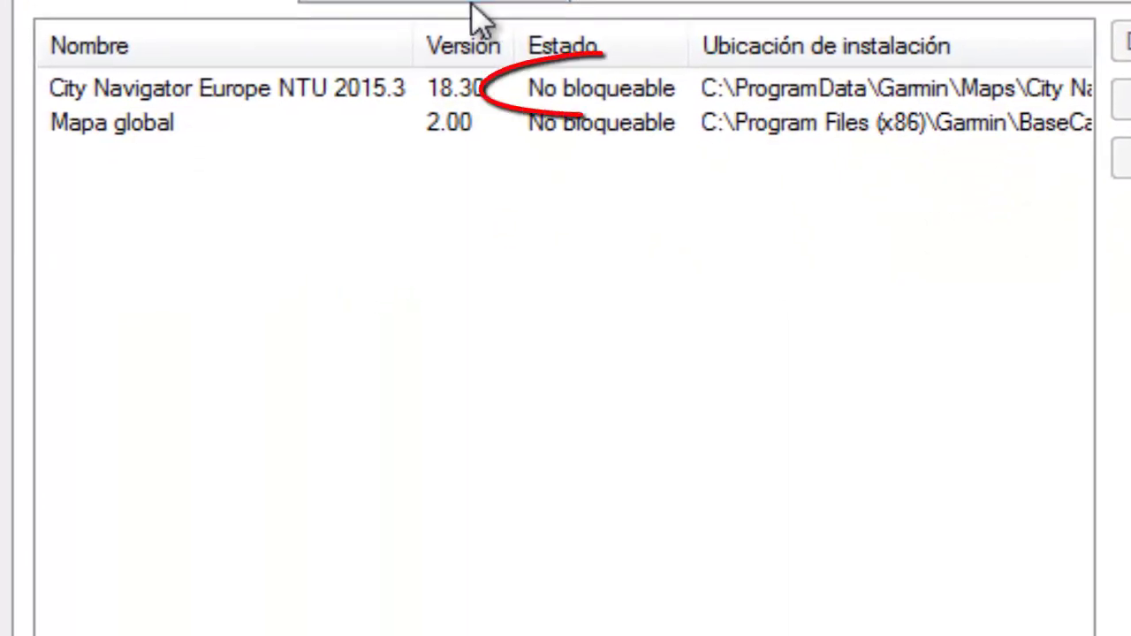
left_click(488, 134)
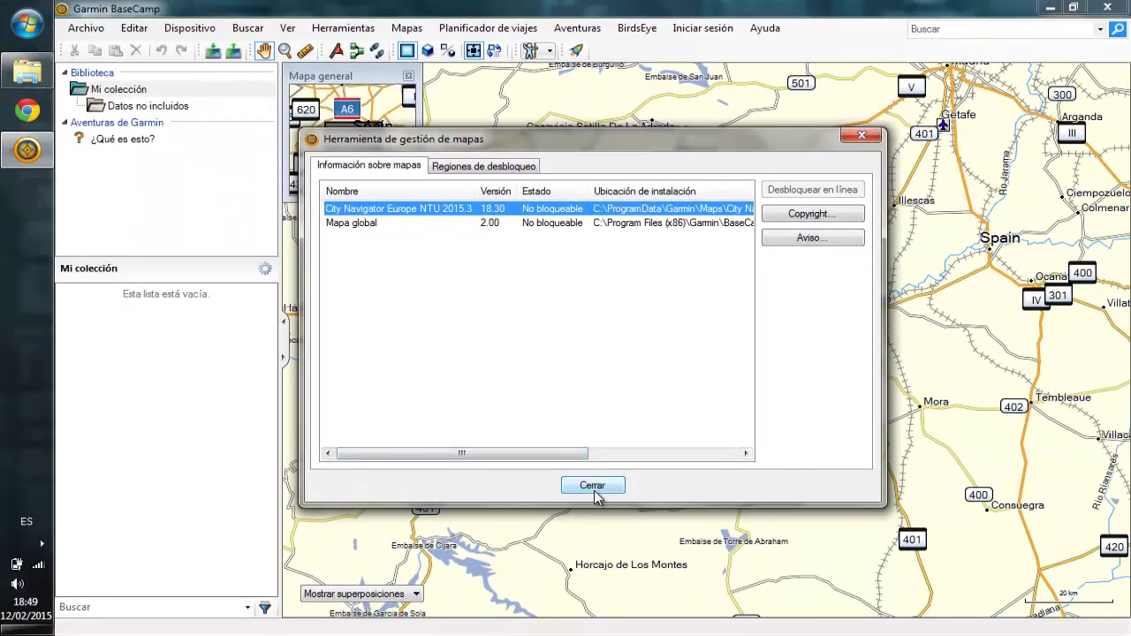
left_click(592, 486)
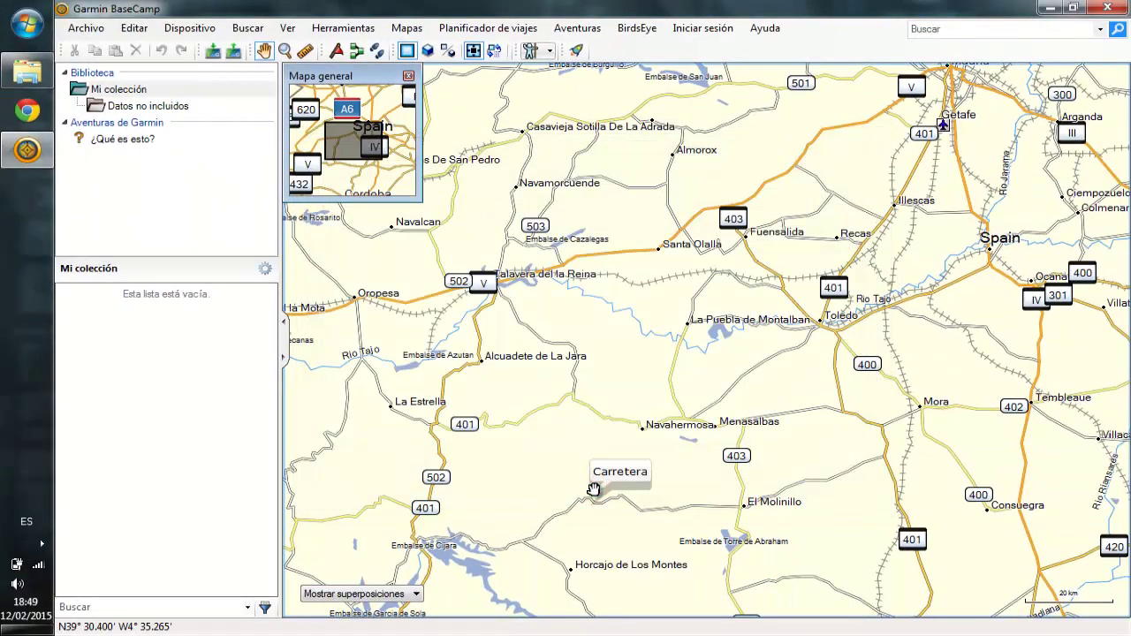